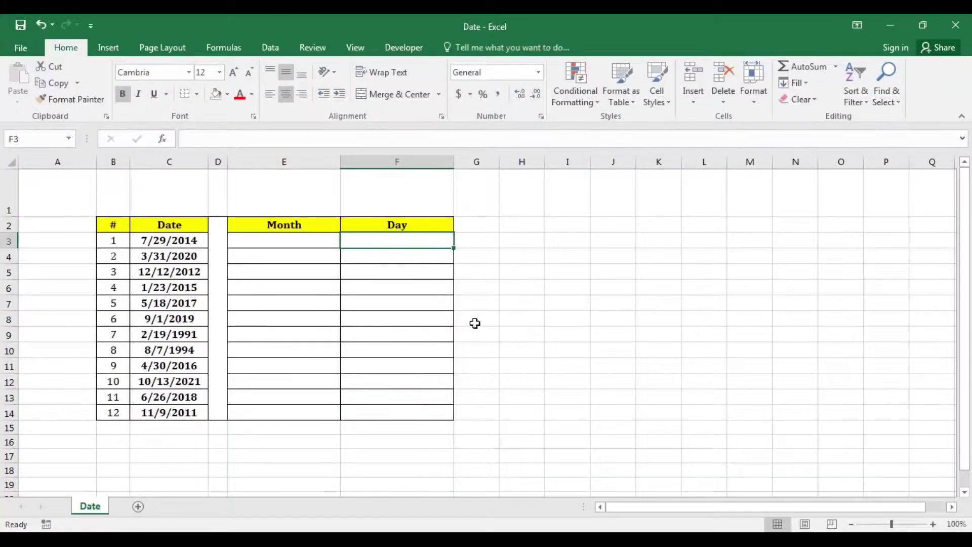
Step: Bring the Date workbook into focus and review the twelve dates in C3:C14
{"action": "left_click", "coordinate": [659, 301]}
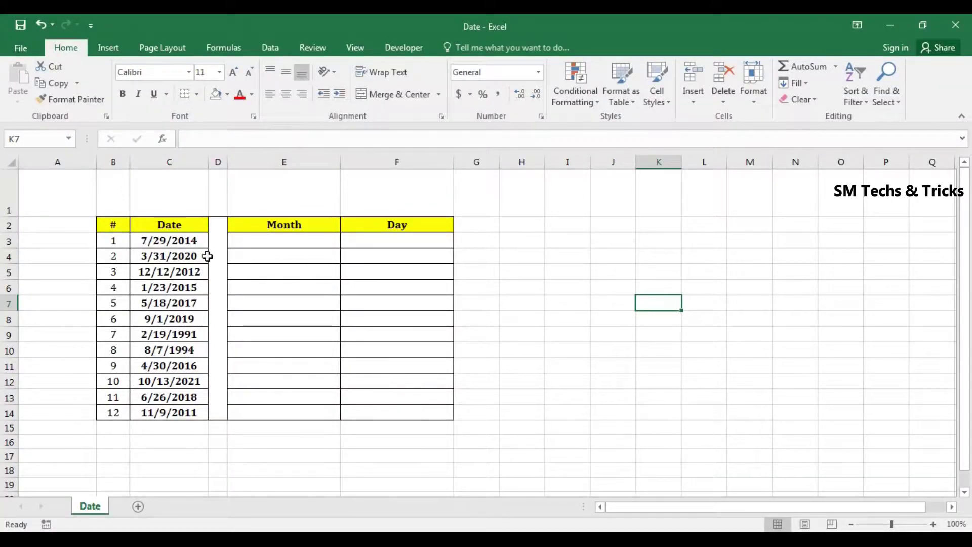
{"action": "left_click_drag", "start_coordinate": [193, 240], "coordinate": [193, 413]}
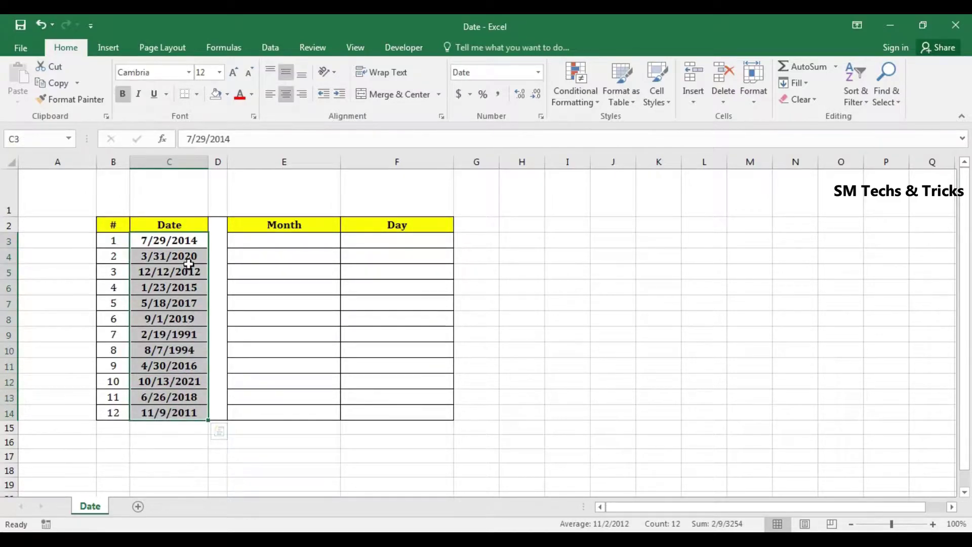
{"action": "left_click", "coordinate": [157, 245]}
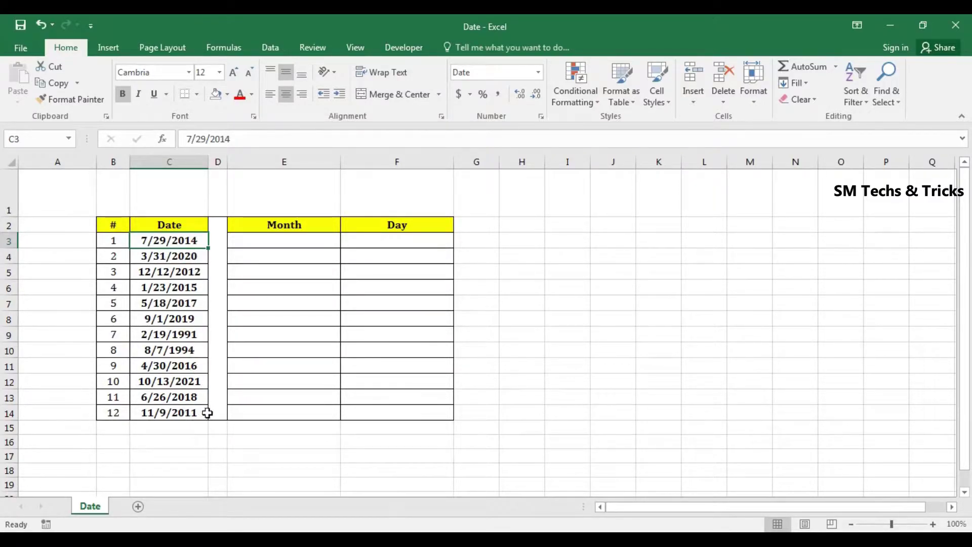
{"action": "left_click", "coordinate": [326, 468]}
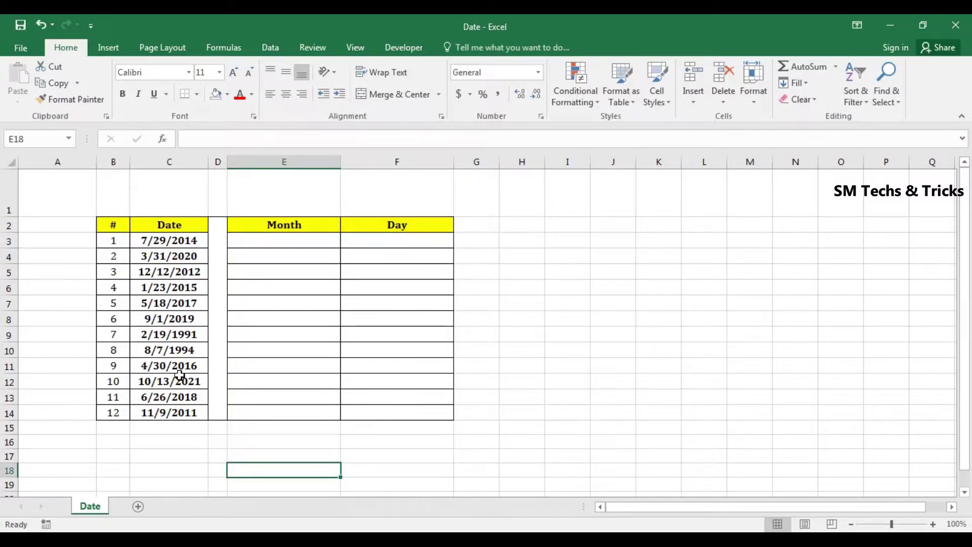
{"action": "left_click", "coordinate": [373, 361]}
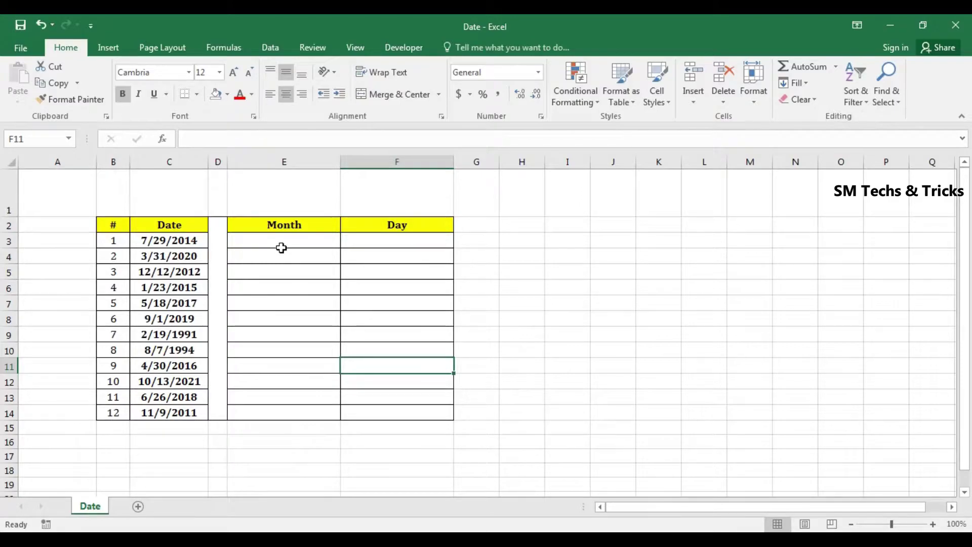
{"action": "left_click", "coordinate": [184, 239]}
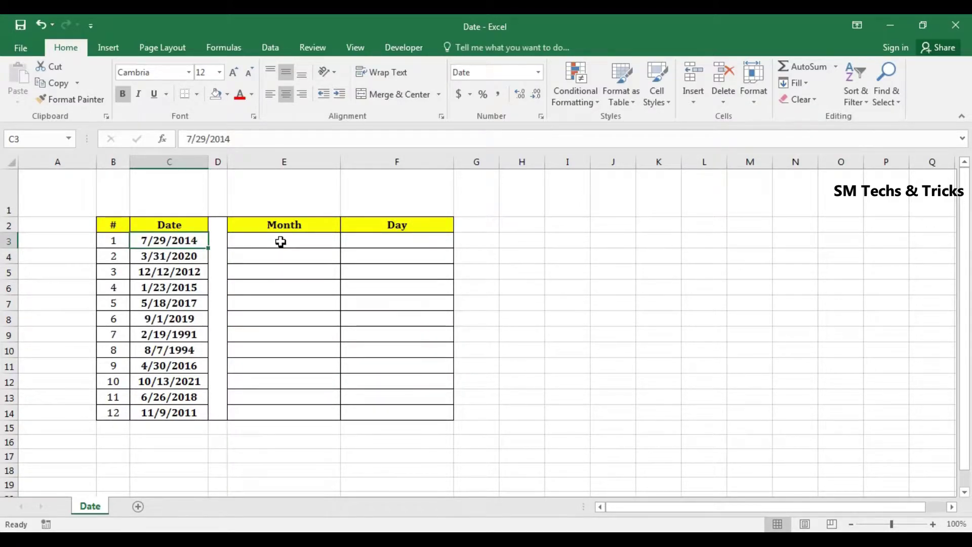
{"action": "left_click", "coordinate": [280, 241]}
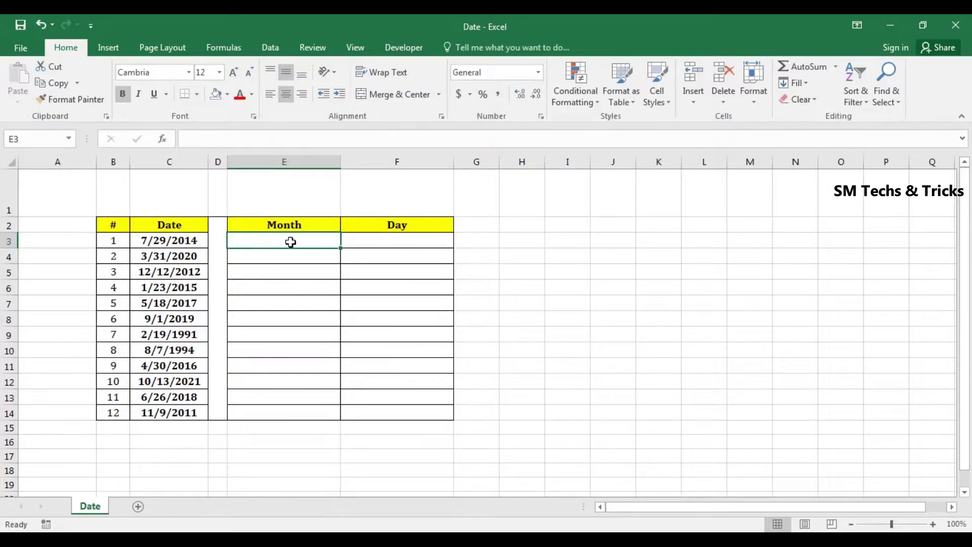
Step: Enter the month formula =TEXT(C3,"mmmm") in cell E3
{"action": "type", "text": "="}
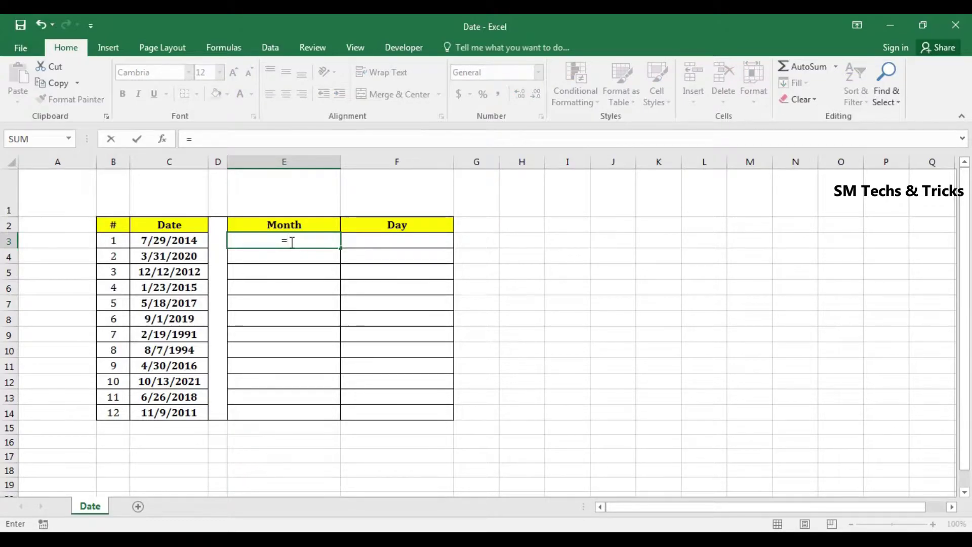
{"action": "type", "text": "tex"}
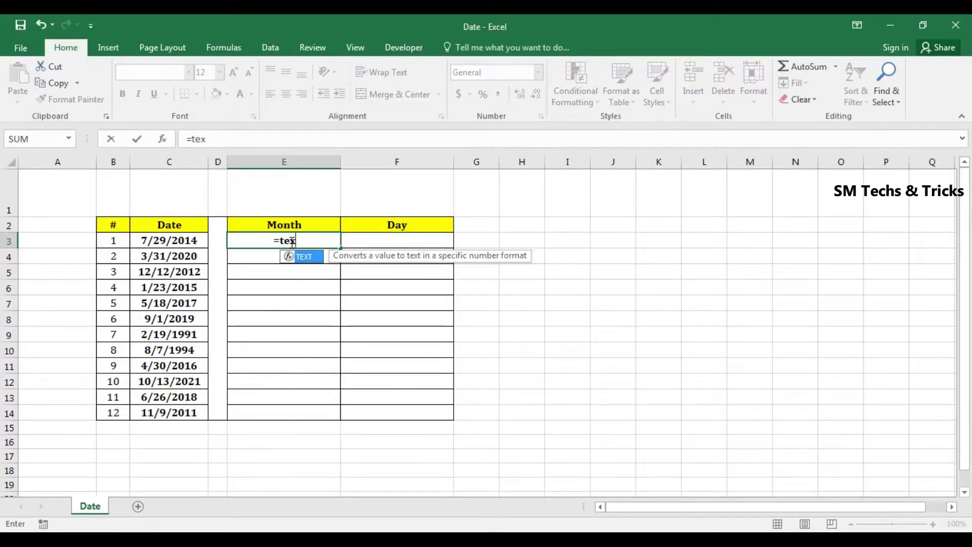
{"action": "type", "text": "t"}
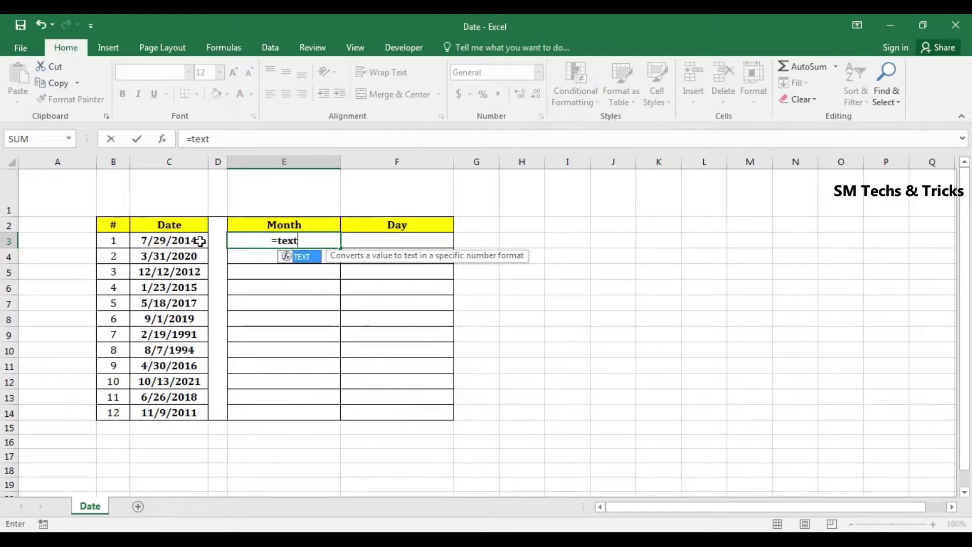
{"action": "type", "text": "("}
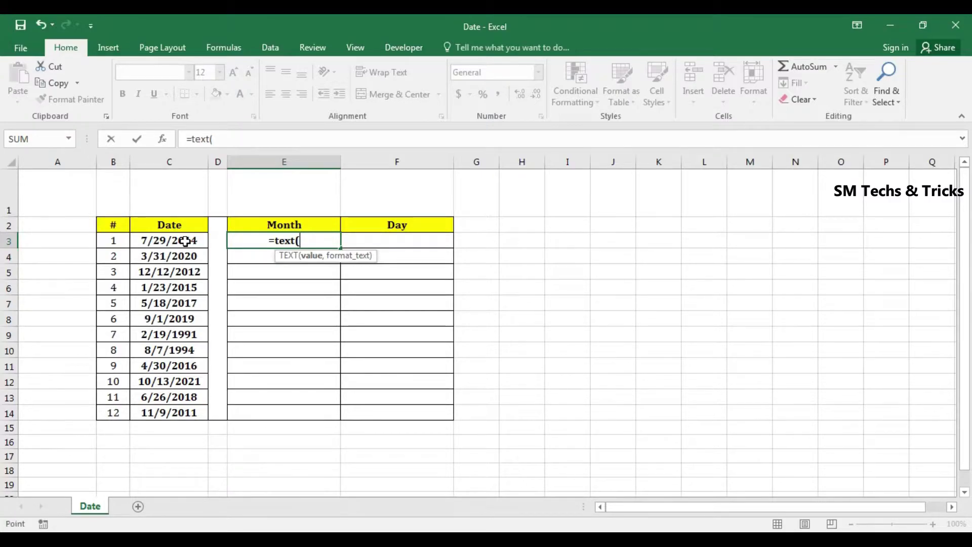
{"action": "left_click", "coordinate": [185, 241]}
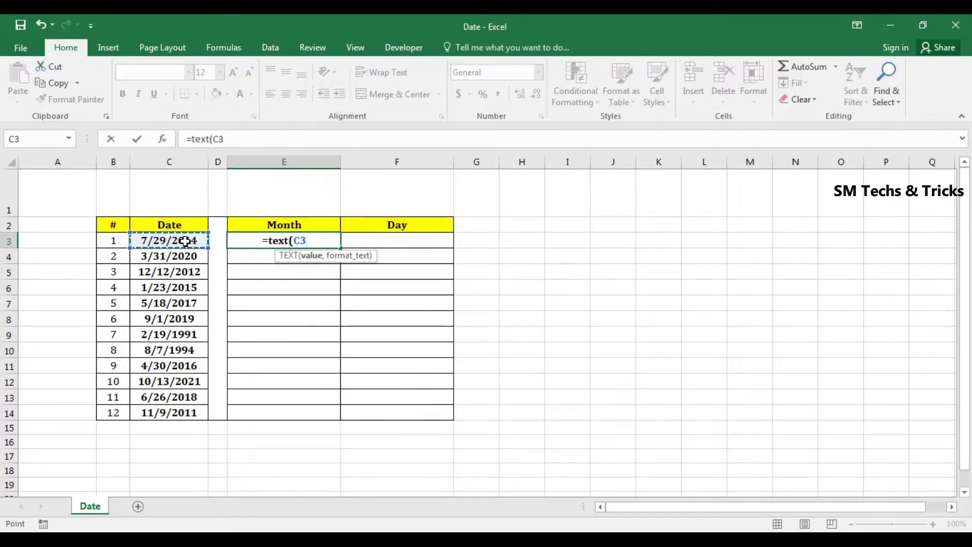
{"action": "type", "text": ","}
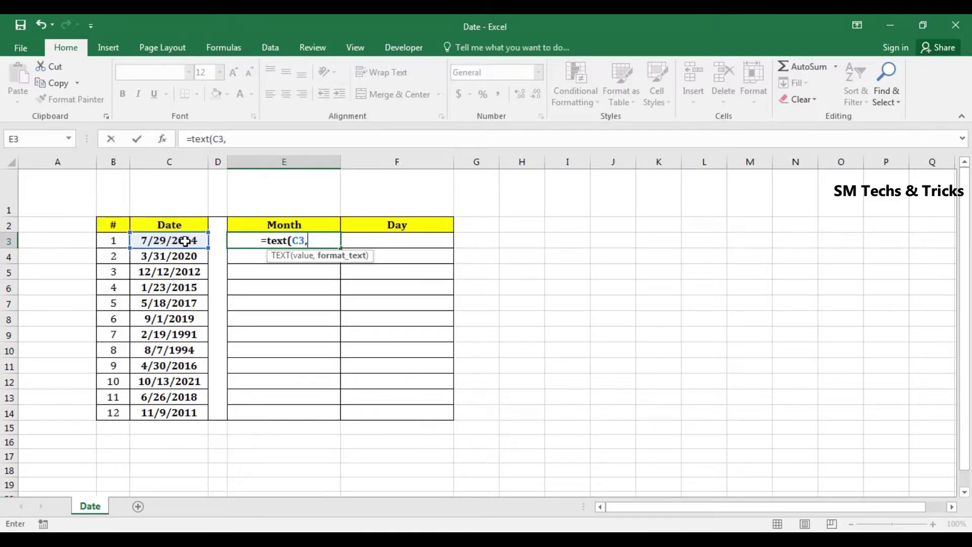
{"action": "type", "text": "\""}
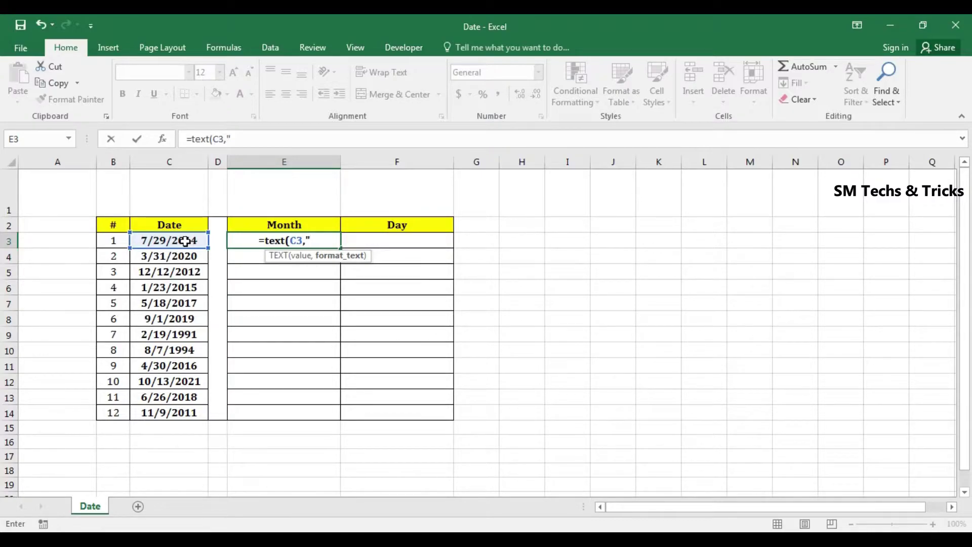
{"action": "type", "text": "m"}
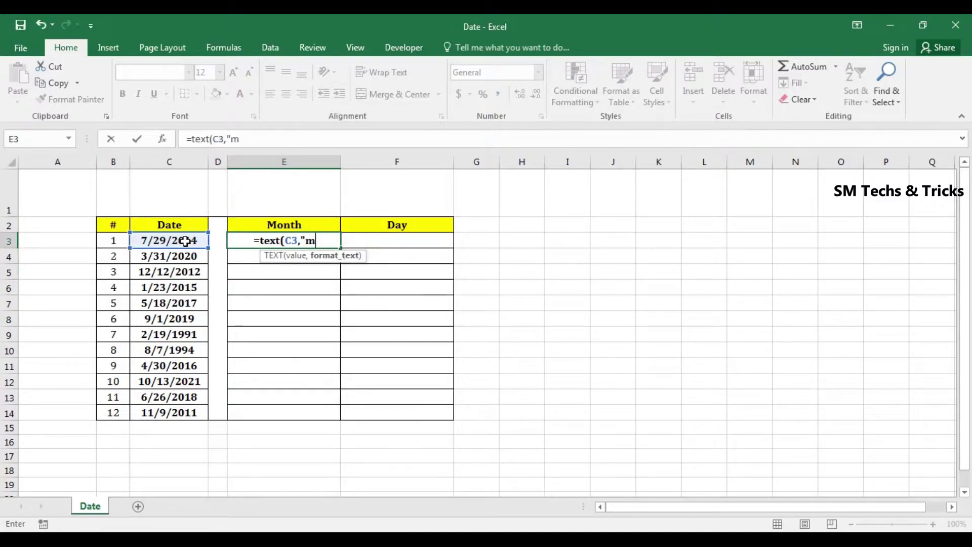
{"action": "type", "text": "mmm"}
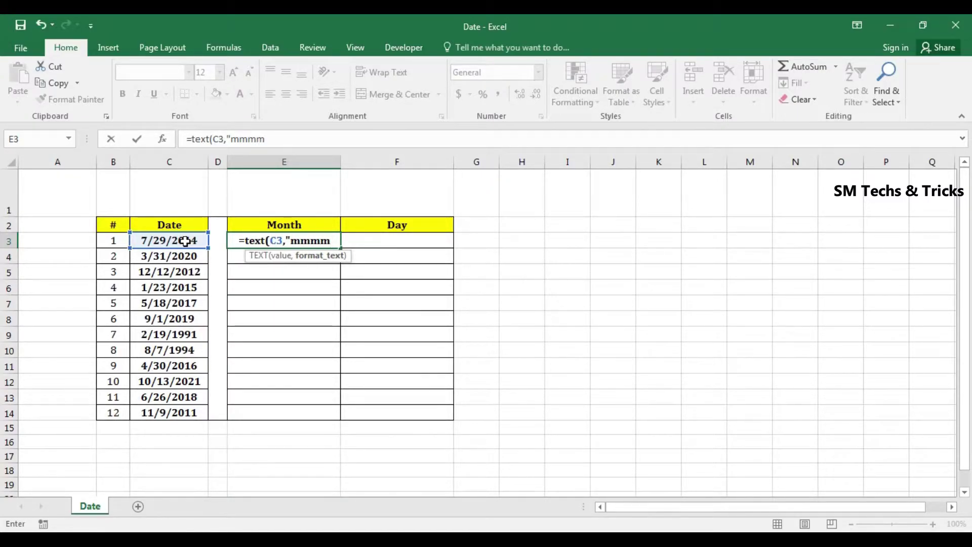
{"action": "type", "text": "\""}
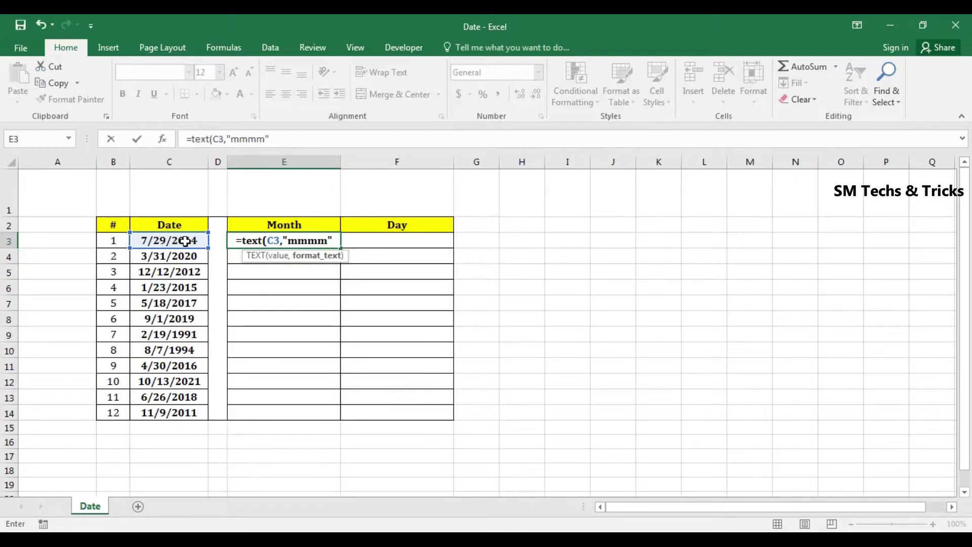
{"action": "type", "text": ")"}
Step: Commit the E3 month formula, fill it down to E10, and check each copied formula
{"action": "key", "text": "Return"}
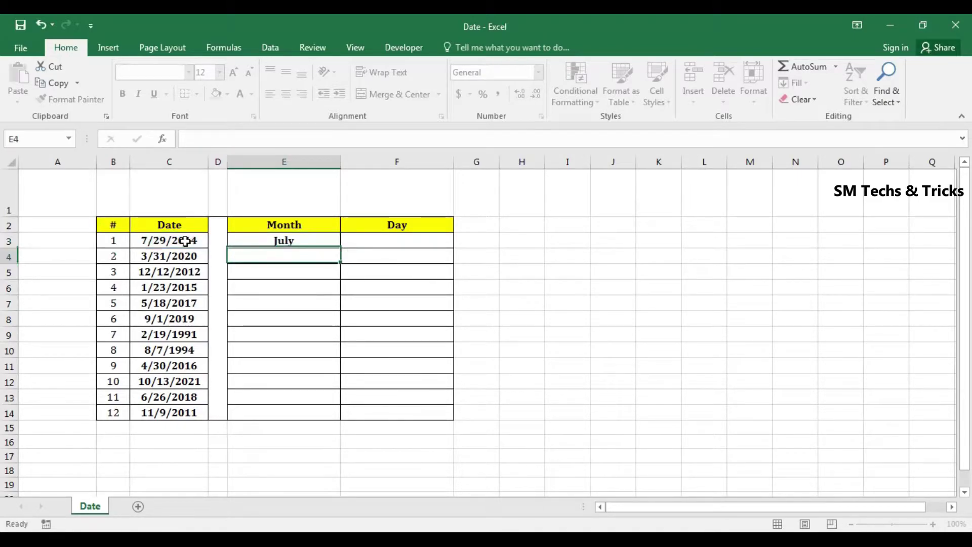
{"action": "left_click", "coordinate": [313, 241]}
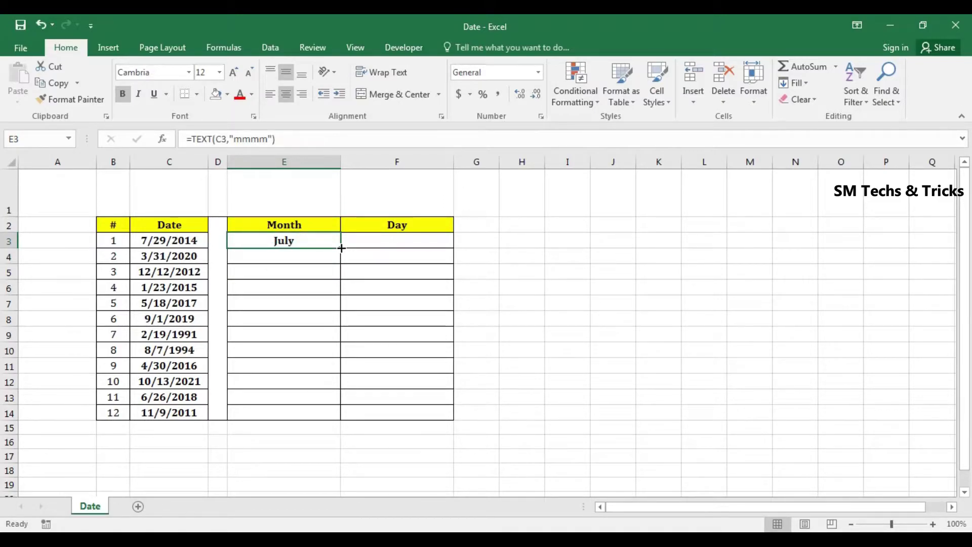
{"action": "left_click_drag", "start_coordinate": [341, 248], "coordinate": [336, 352]}
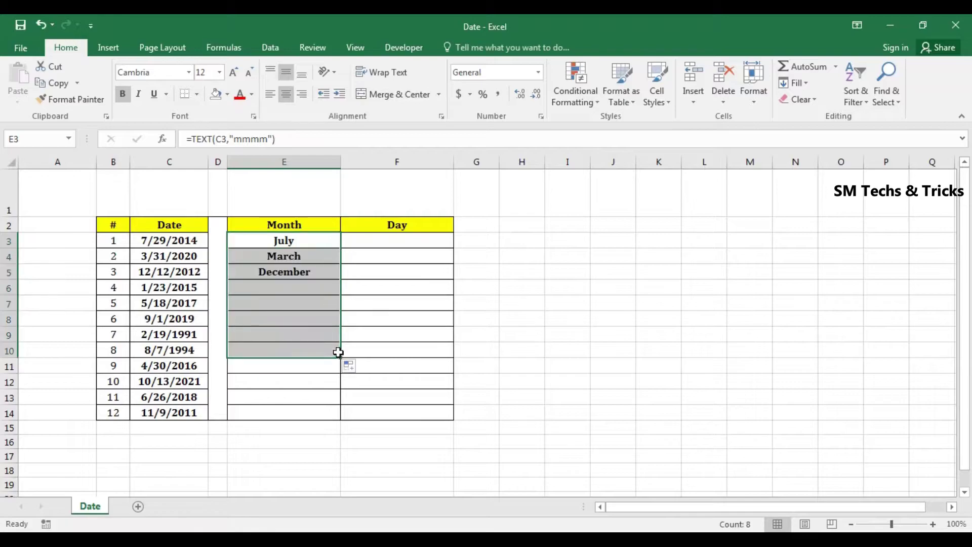
{"action": "left_click", "coordinate": [308, 256]}
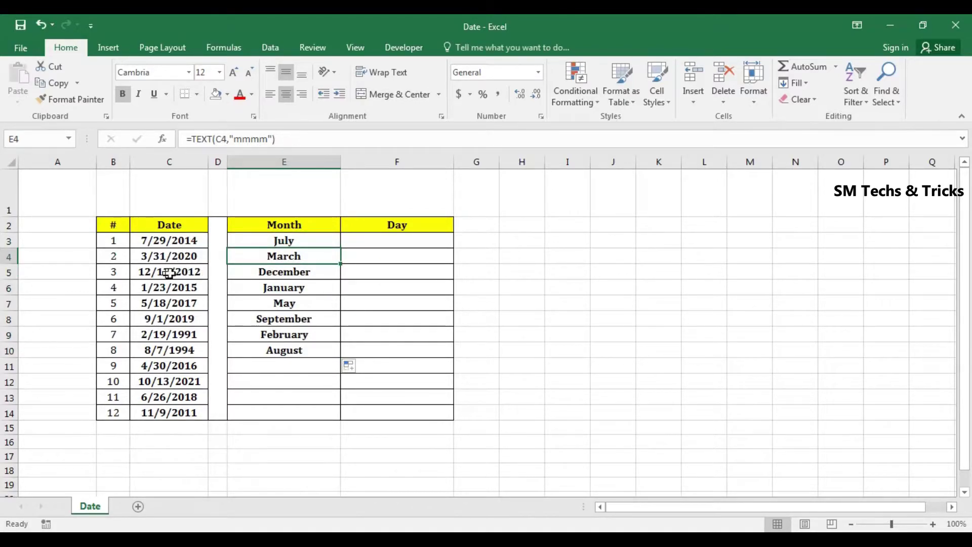
{"action": "left_click", "coordinate": [300, 276]}
{"action": "left_click", "coordinate": [302, 290]}
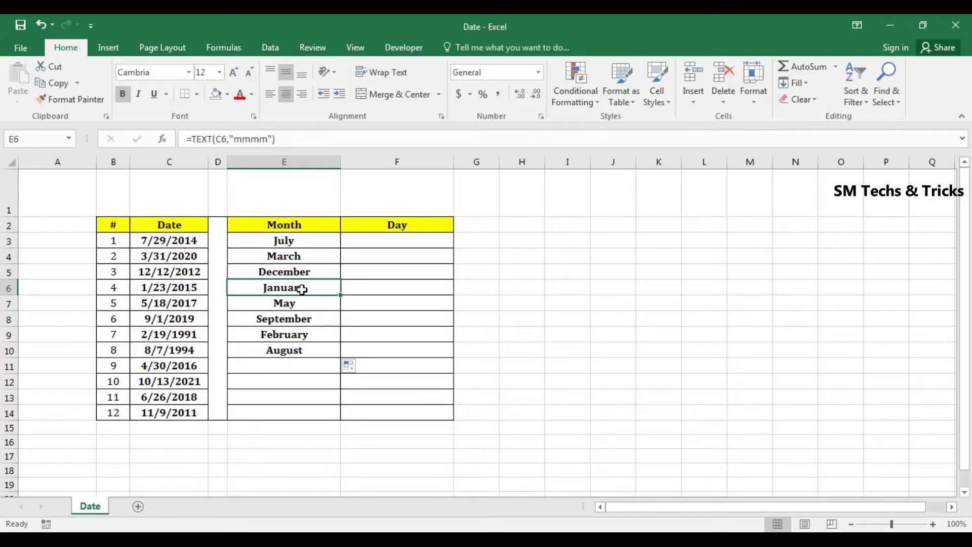
{"action": "left_click", "coordinate": [309, 304]}
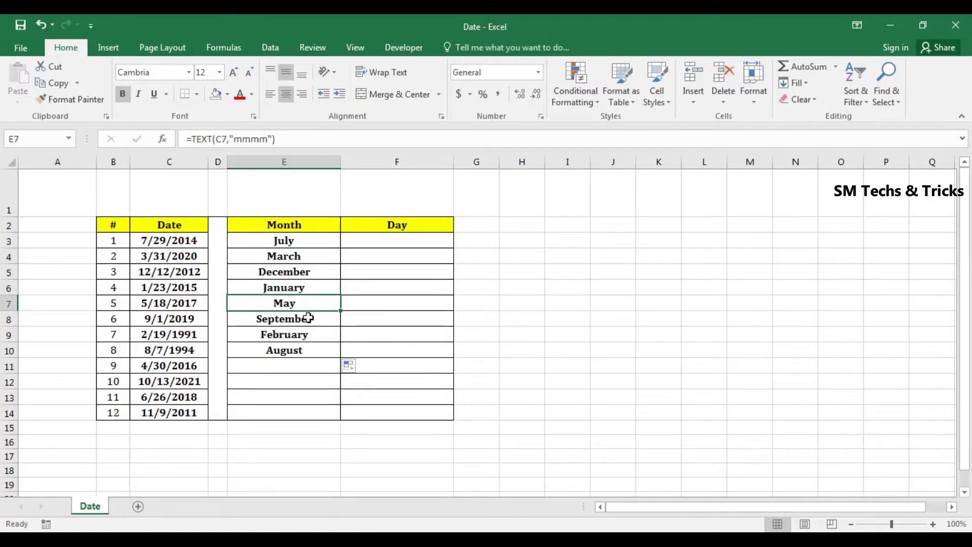
{"action": "left_click", "coordinate": [309, 318]}
{"action": "left_click", "coordinate": [312, 332]}
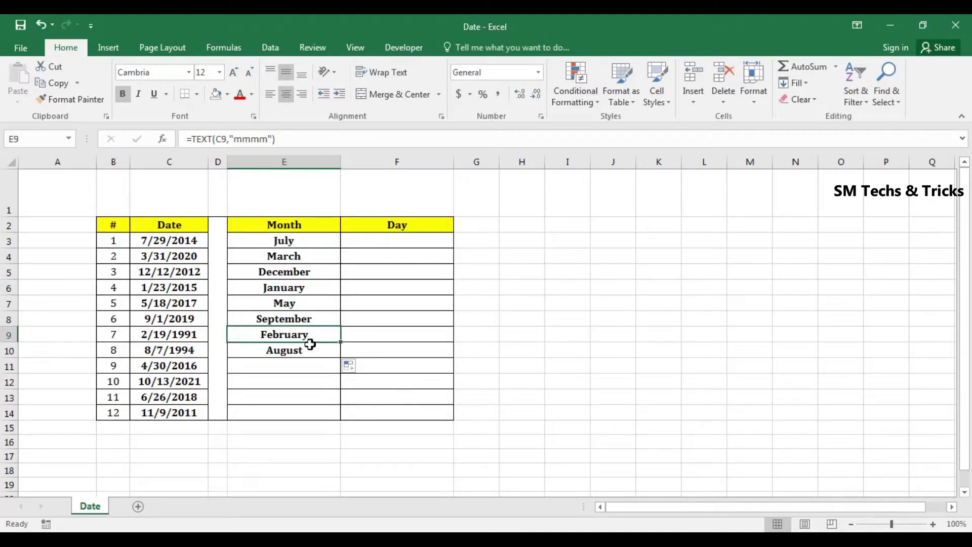
{"action": "left_click", "coordinate": [310, 349]}
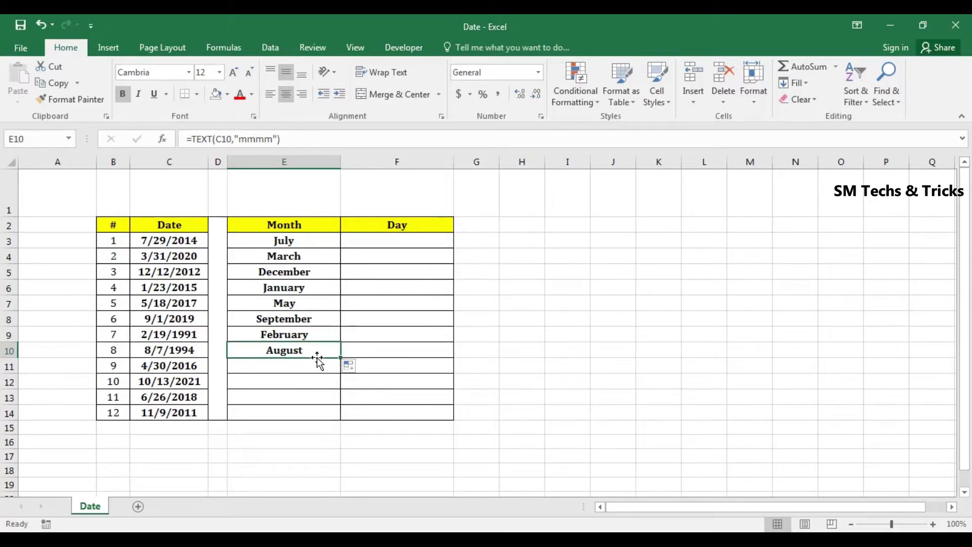
Step: Copy the E10 month formula into E12:E14, then begin editing the empty E11
{"action": "key", "text": "ctrl+c"}
{"action": "left_click_drag", "start_coordinate": [282, 395], "coordinate": [284, 421]}
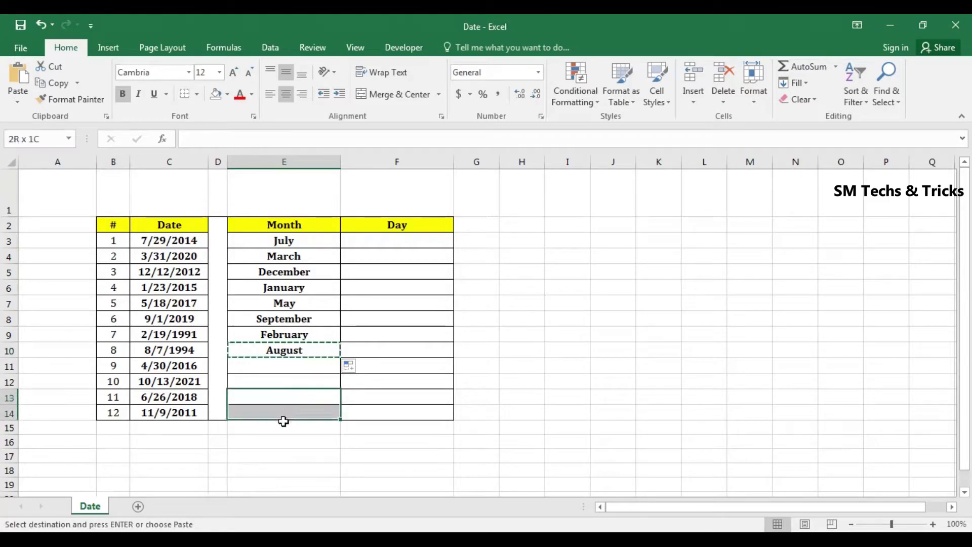
{"action": "left_click_drag", "start_coordinate": [282, 382], "coordinate": [285, 408]}
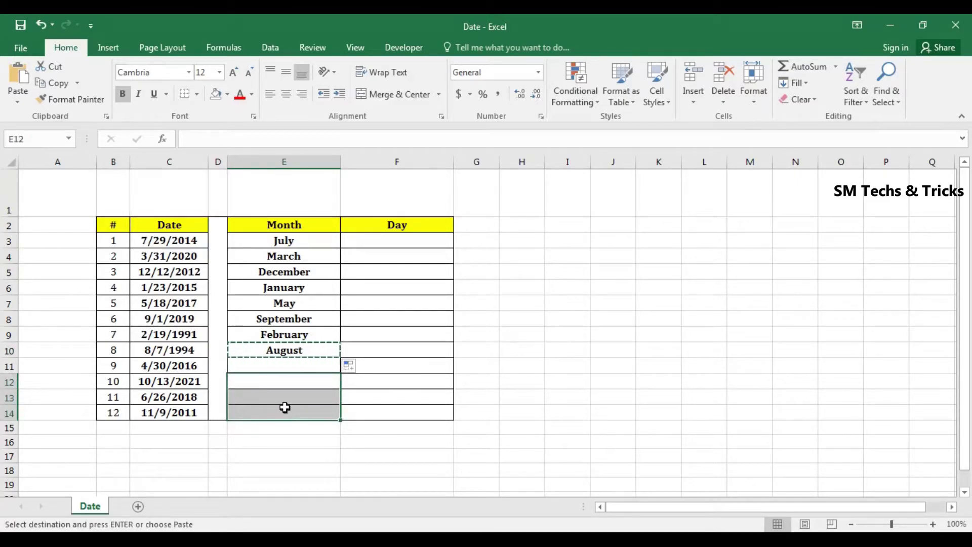
{"action": "key", "text": "ctrl+v"}
{"action": "left_click", "coordinate": [305, 364]}
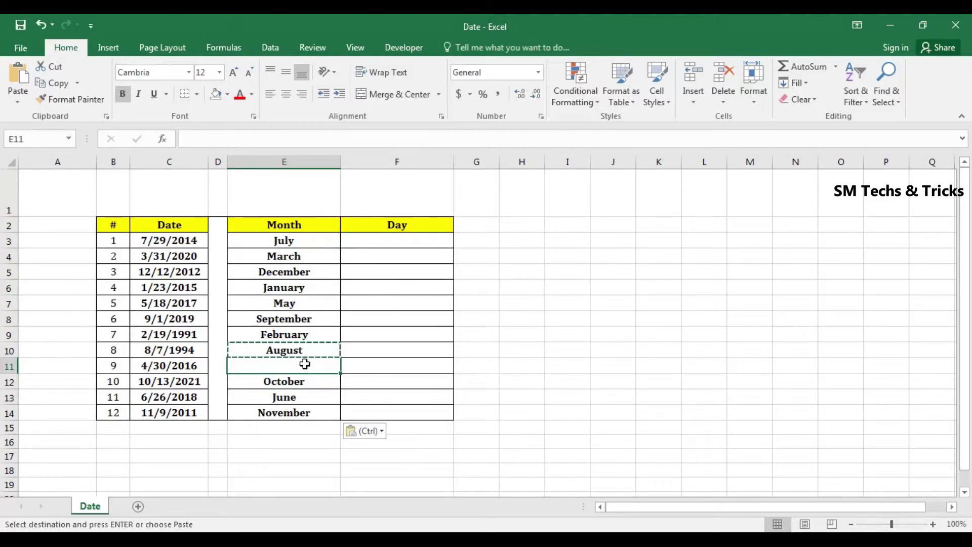
{"action": "double_click", "coordinate": [306, 364]}
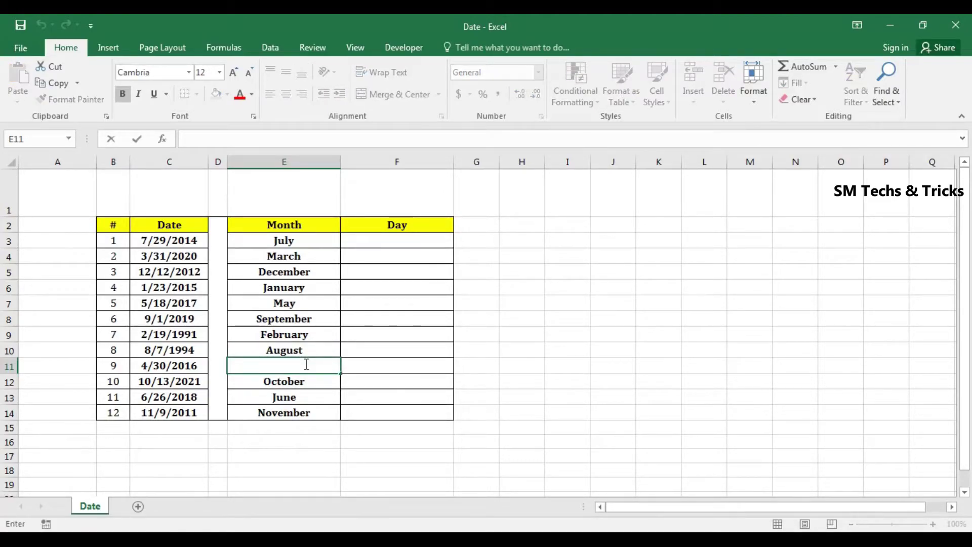
Step: Enter =TEXT(C11,"mmmm") in E11 so it shows April
{"action": "type", "text": "="}
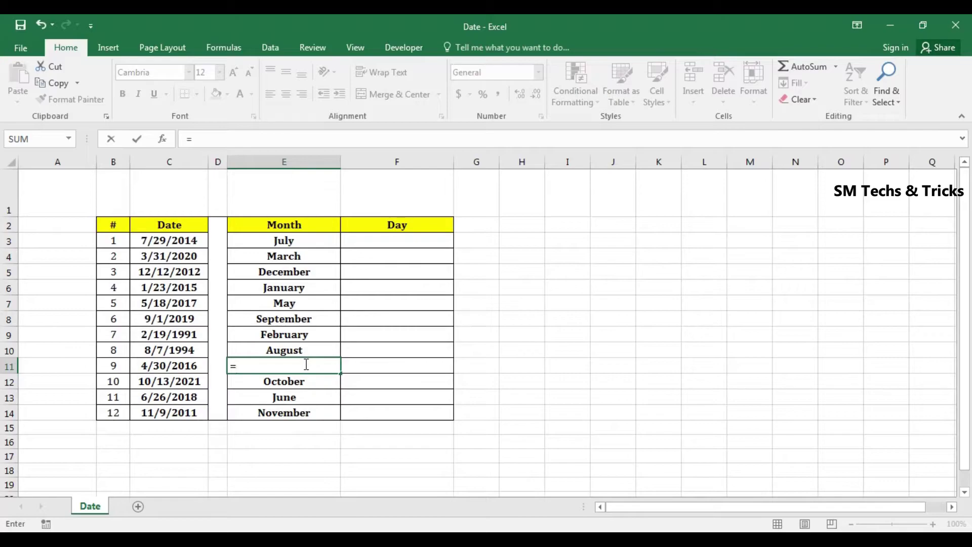
{"action": "type", "text": "text"}
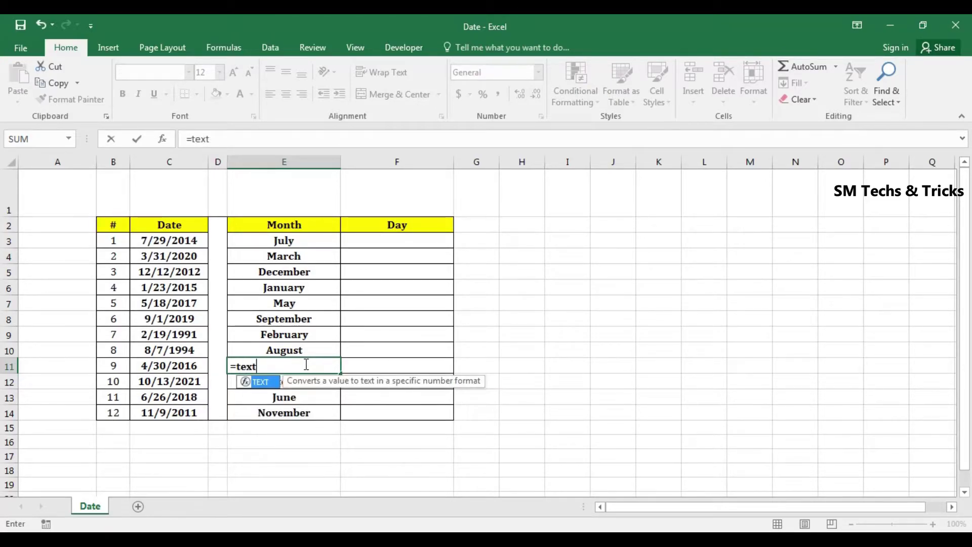
{"action": "type", "text": "("}
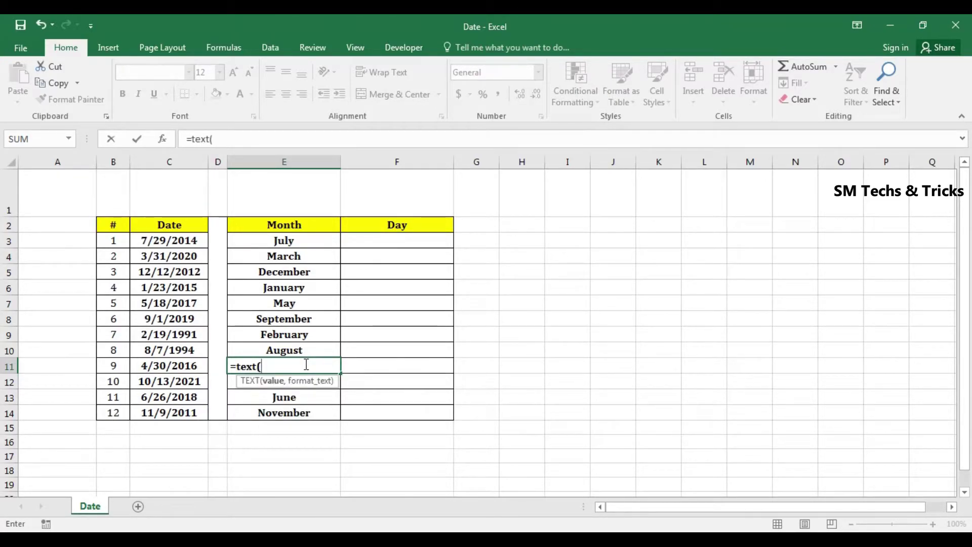
{"action": "left_click", "coordinate": [185, 366]}
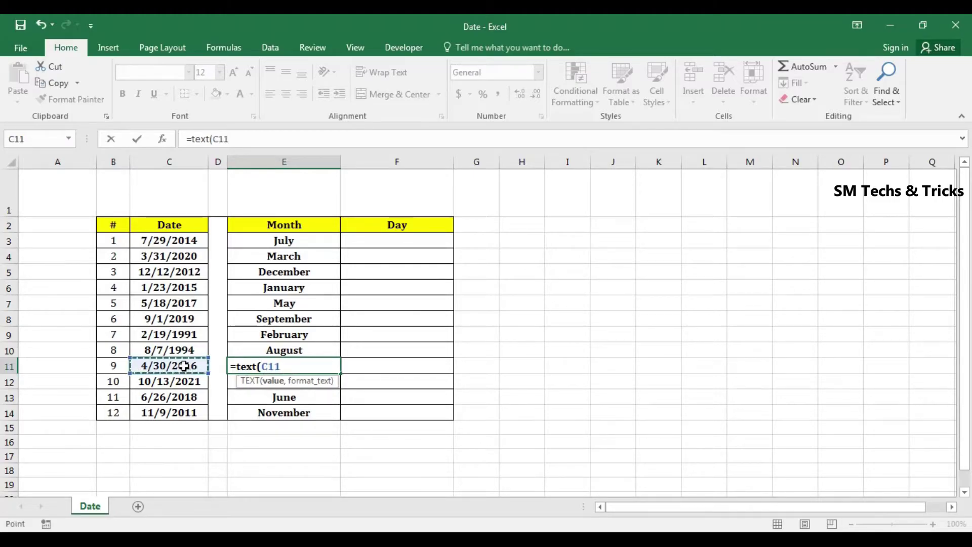
{"action": "type", "text": ",\""}
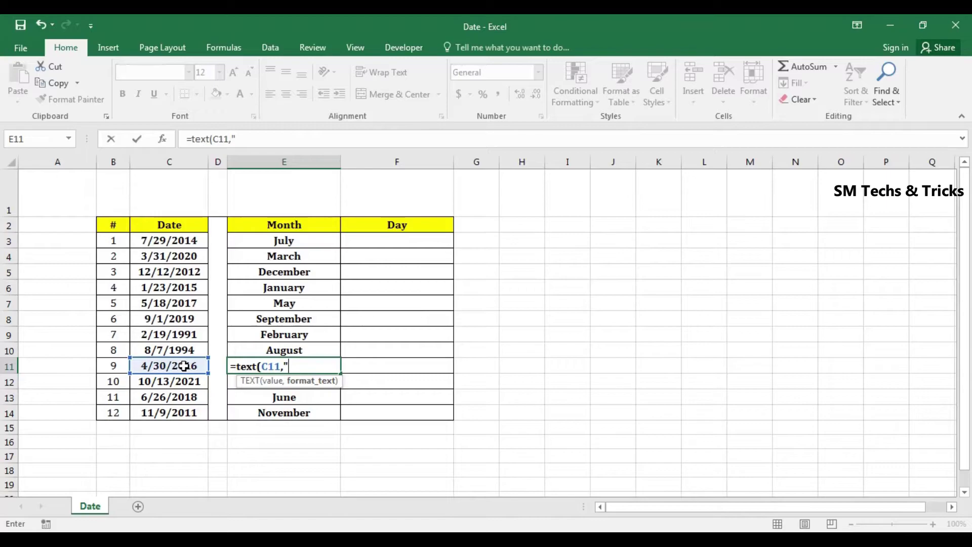
{"action": "type", "text": "mmmm"}
{"action": "type", "text": "\""}
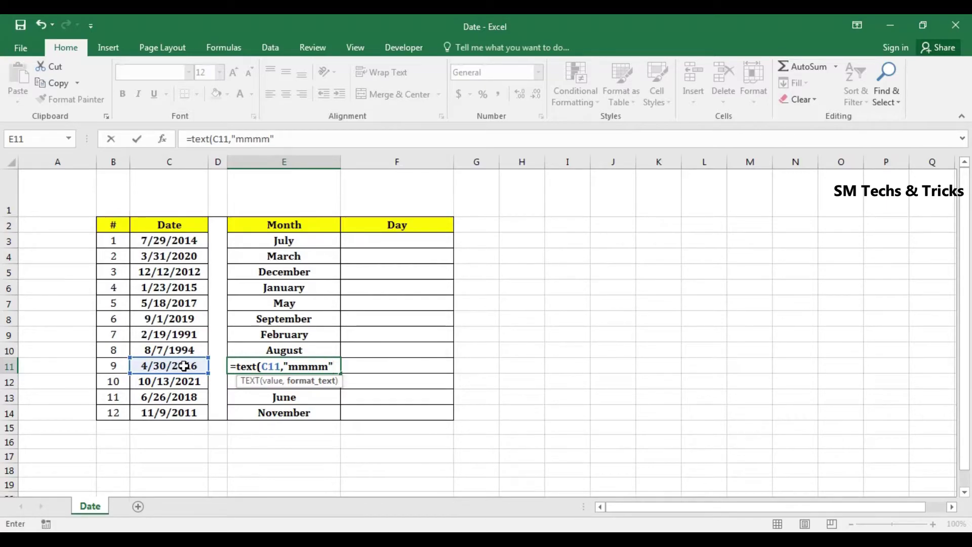
{"action": "key", "text": "Return"}
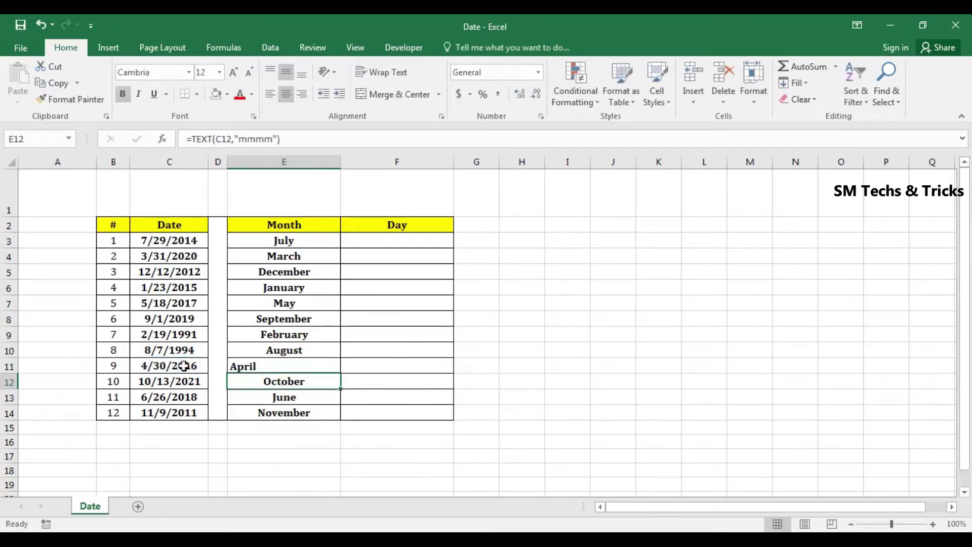
Step: Apply E10's bold, centred formatting to E11 with Format Painter
{"action": "left_click", "coordinate": [292, 349]}
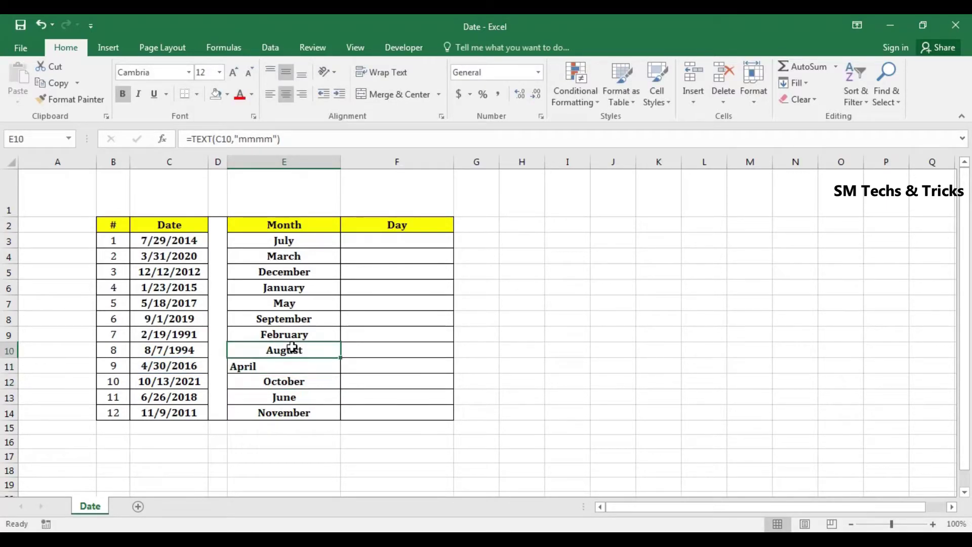
{"action": "left_click", "coordinate": [71, 99]}
{"action": "left_click", "coordinate": [294, 364]}
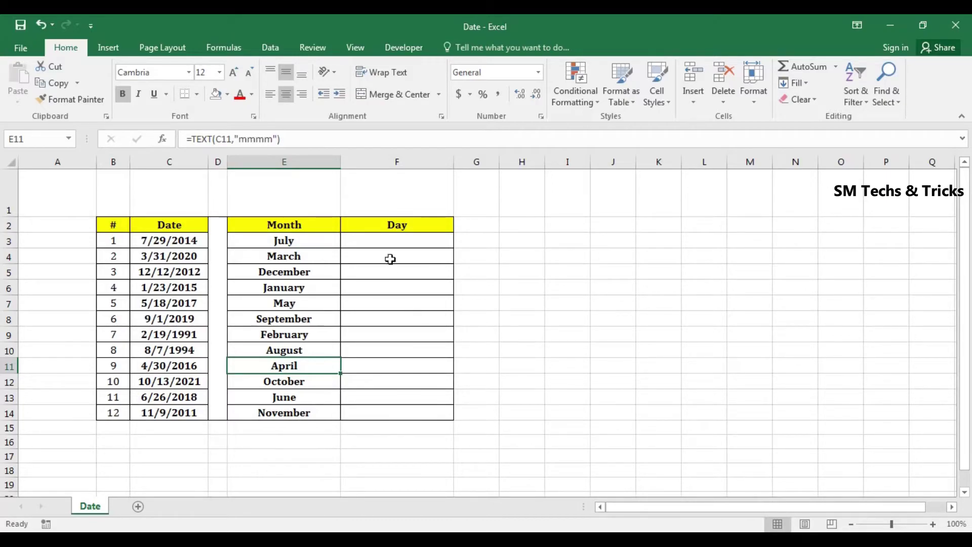
Step: Enter the weekday formula =TEXT(C3,"dddd") in cell F3
{"action": "left_click", "coordinate": [393, 241]}
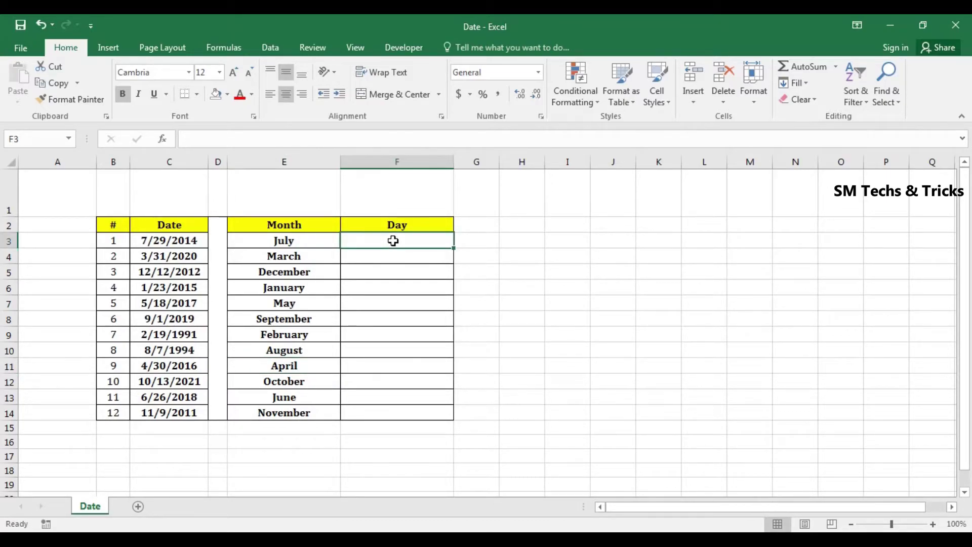
{"action": "type", "text": "=t"}
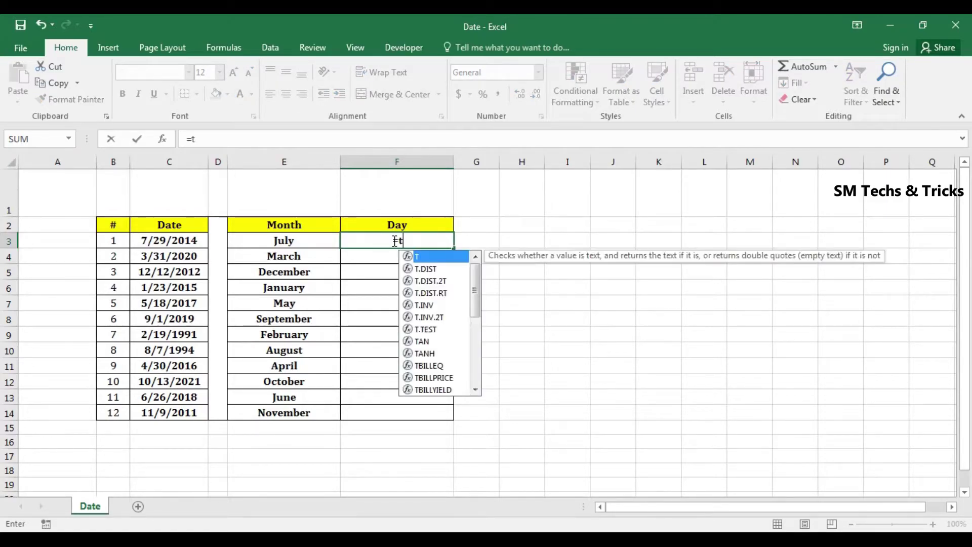
{"action": "type", "text": "ext"}
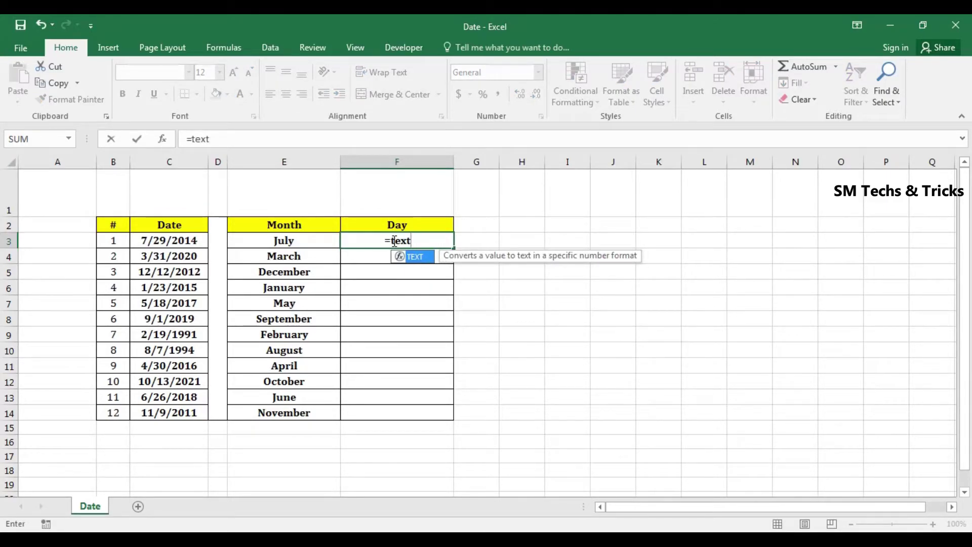
{"action": "type", "text": "("}
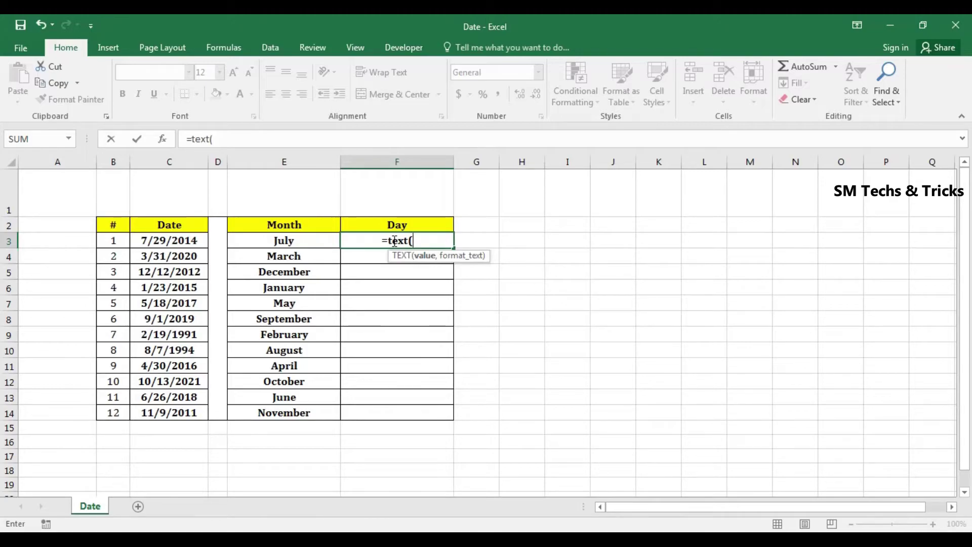
{"action": "left_click", "coordinate": [188, 242]}
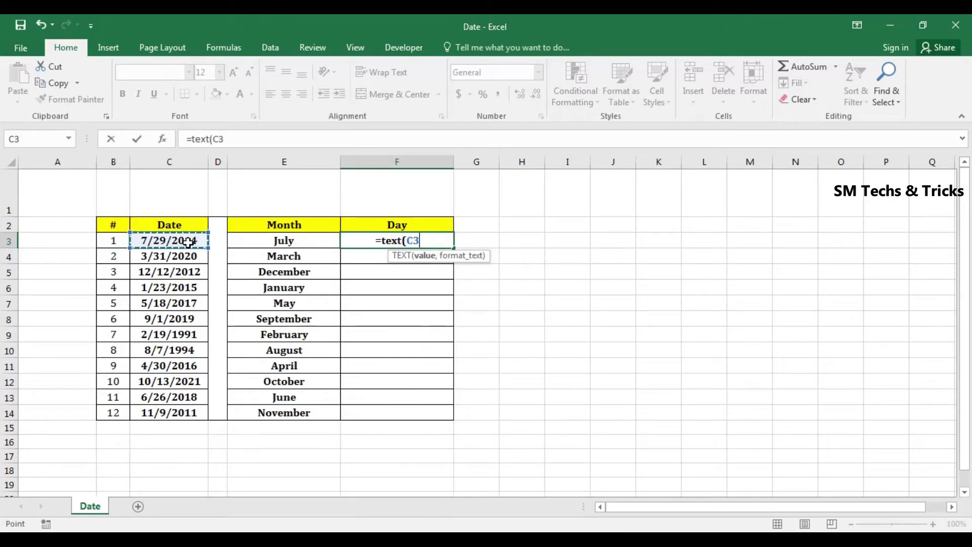
{"action": "type", "text": ","}
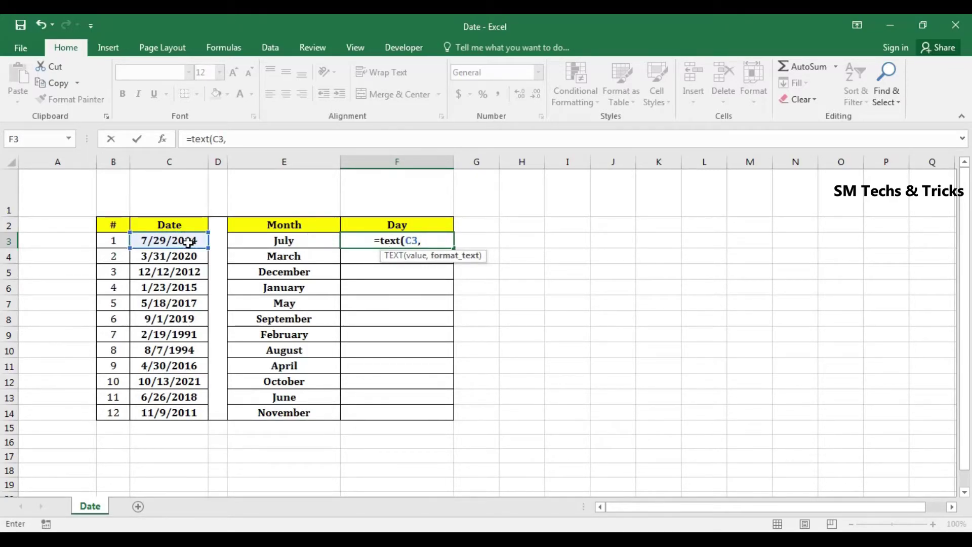
{"action": "type", "text": "\""}
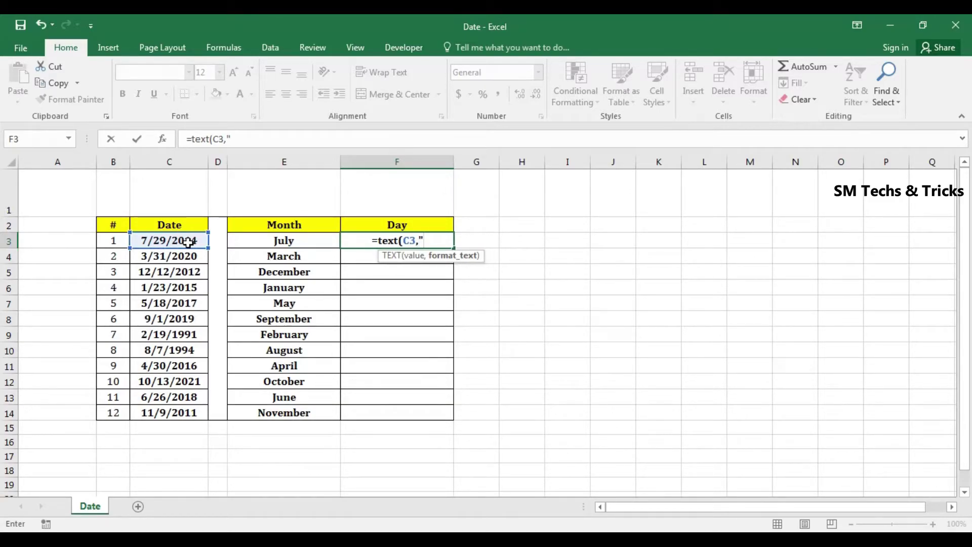
{"action": "type", "text": "dd"}
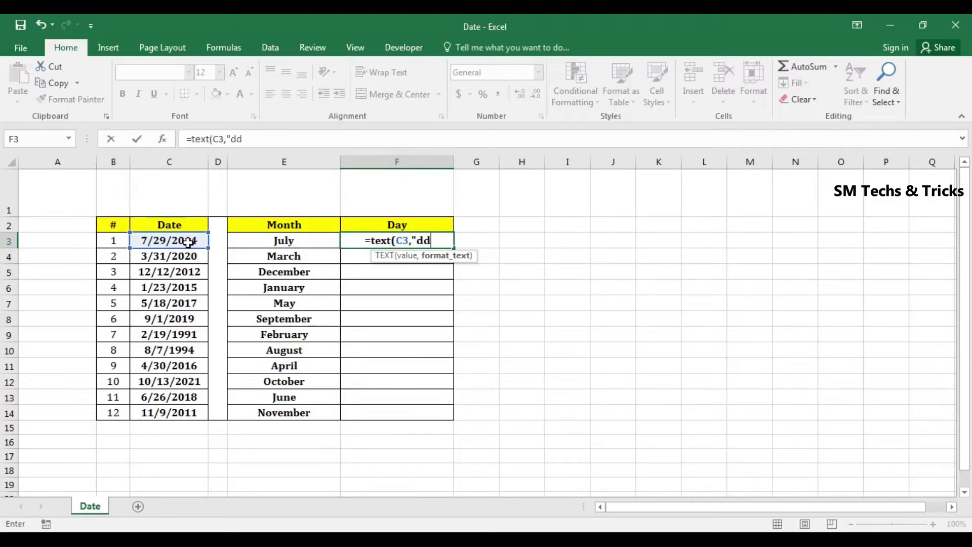
{"action": "type", "text": "dd"}
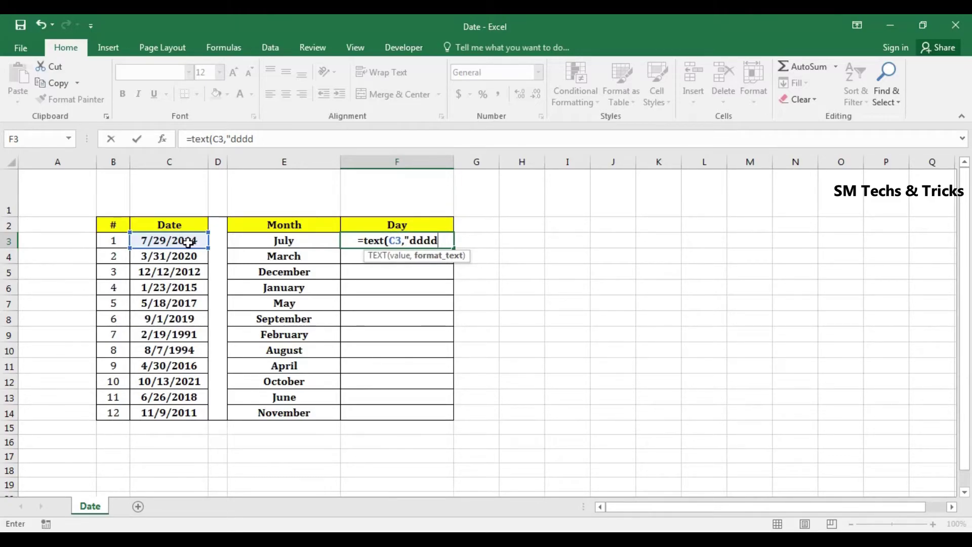
{"action": "type", "text": "\""}
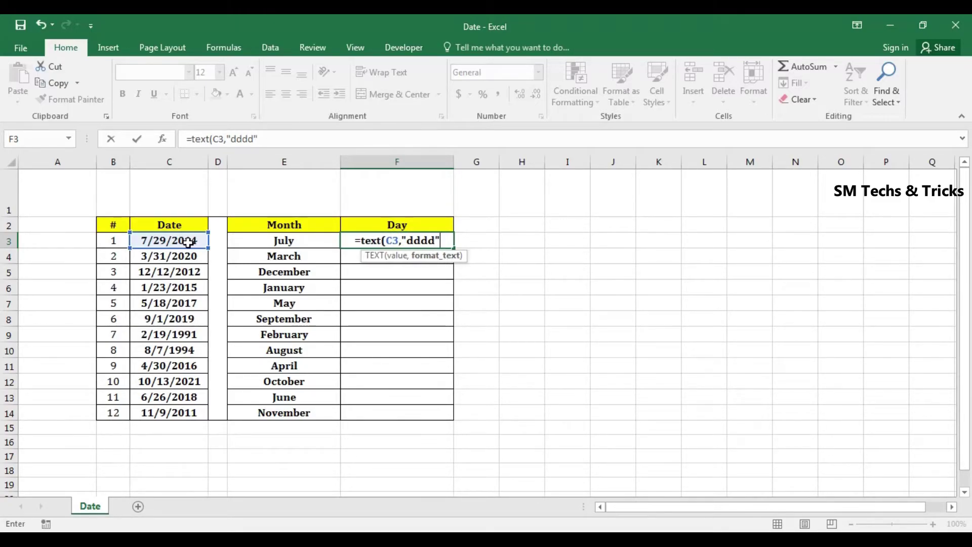
{"action": "type", "text": ")"}
Step: Fill the F3 weekday formula down to F14, then check F12 against its date 10/13/2021
{"action": "key", "text": "Return"}
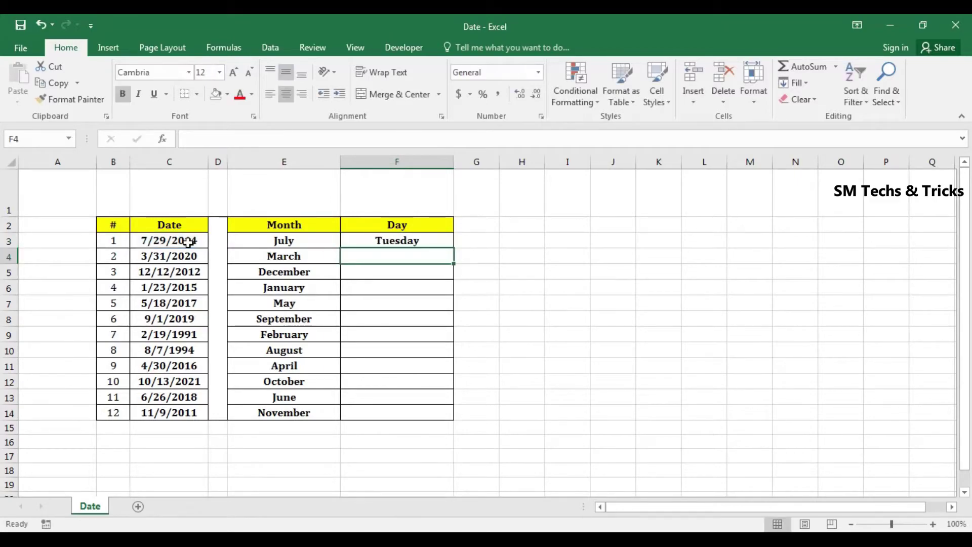
{"action": "left_click", "coordinate": [425, 241]}
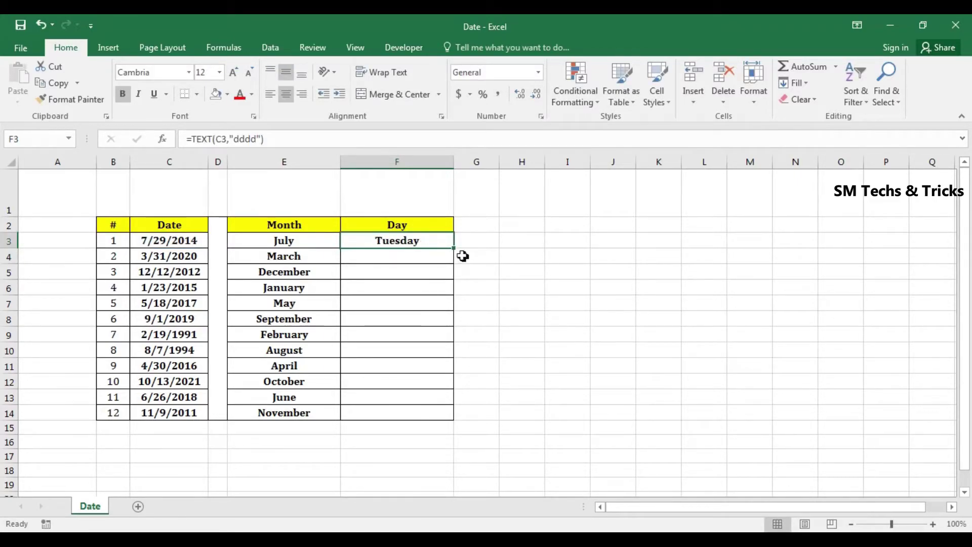
{"action": "mouse_move", "coordinate": [454, 249]}
{"action": "left_mouse_down"}
{"action": "mouse_move", "coordinate": [462, 419]}
{"action": "mouse_move", "coordinate": [454, 419]}
{"action": "left_mouse_up"}
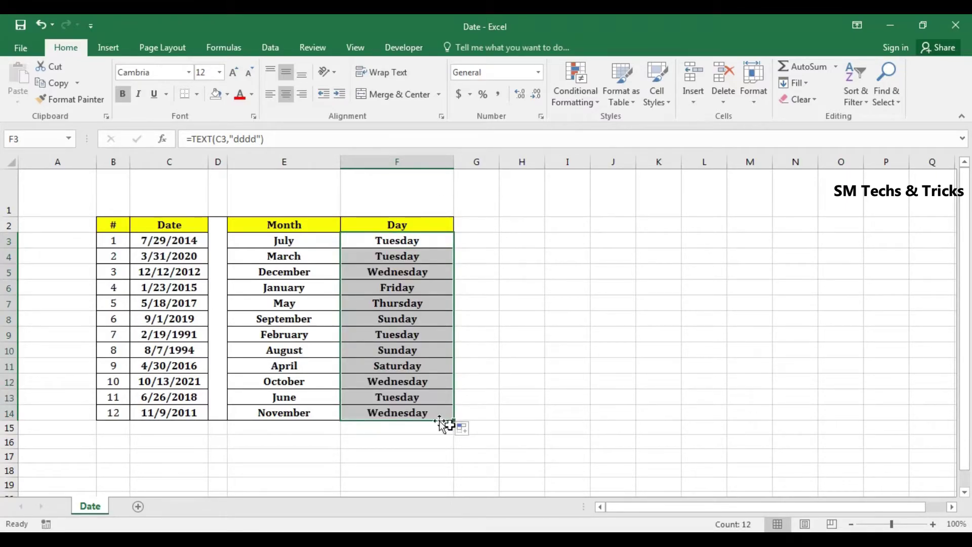
{"action": "left_click", "coordinate": [433, 410]}
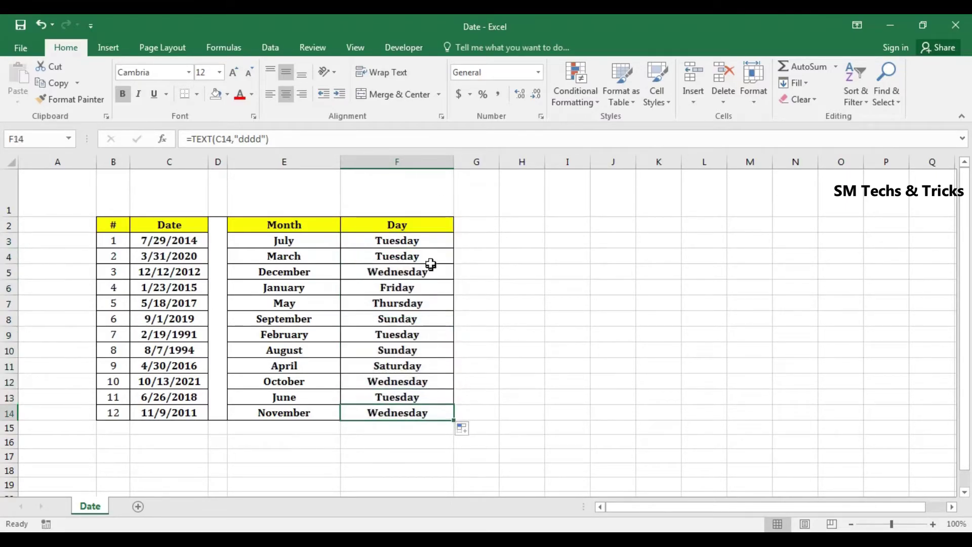
{"action": "left_click_drag", "start_coordinate": [431, 240], "coordinate": [433, 410]}
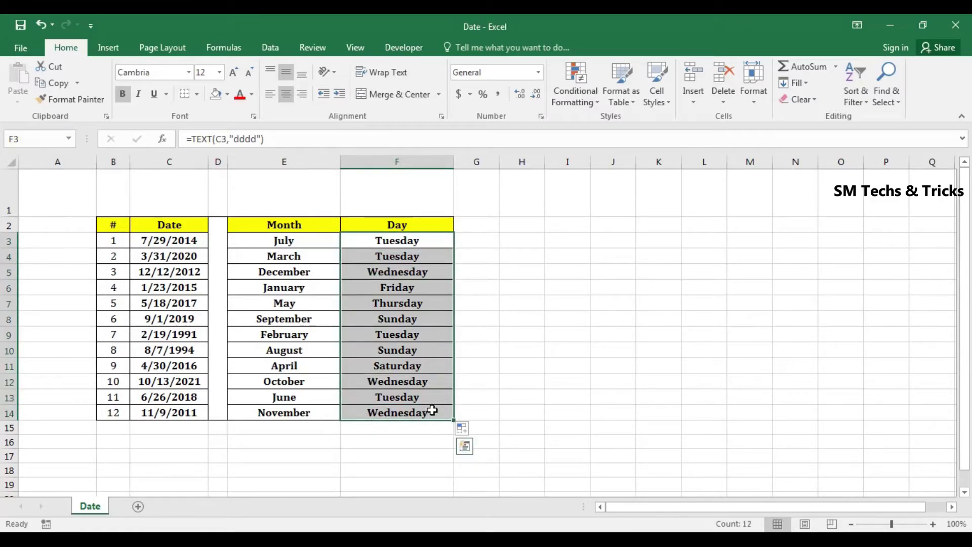
{"action": "left_click", "coordinate": [404, 386]}
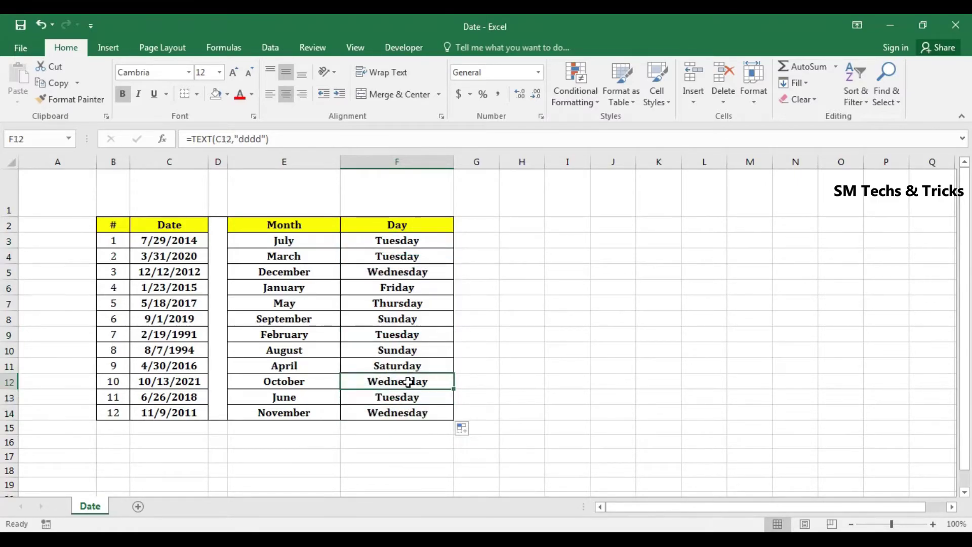
{"action": "left_click", "coordinate": [171, 383]}
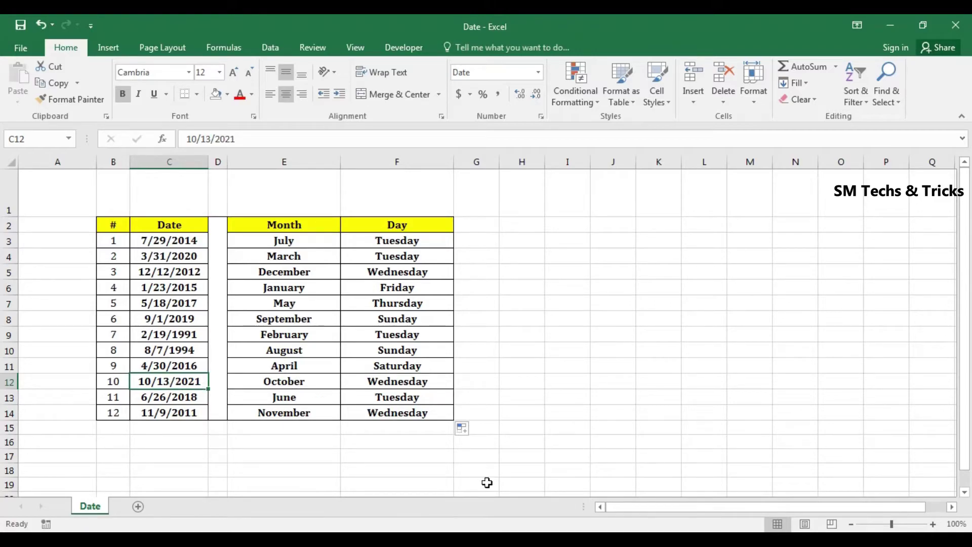
Step: Switch to the calendar PDF and scroll up to the October 2021 page
{"action": "key", "text": "alt+Tab"}
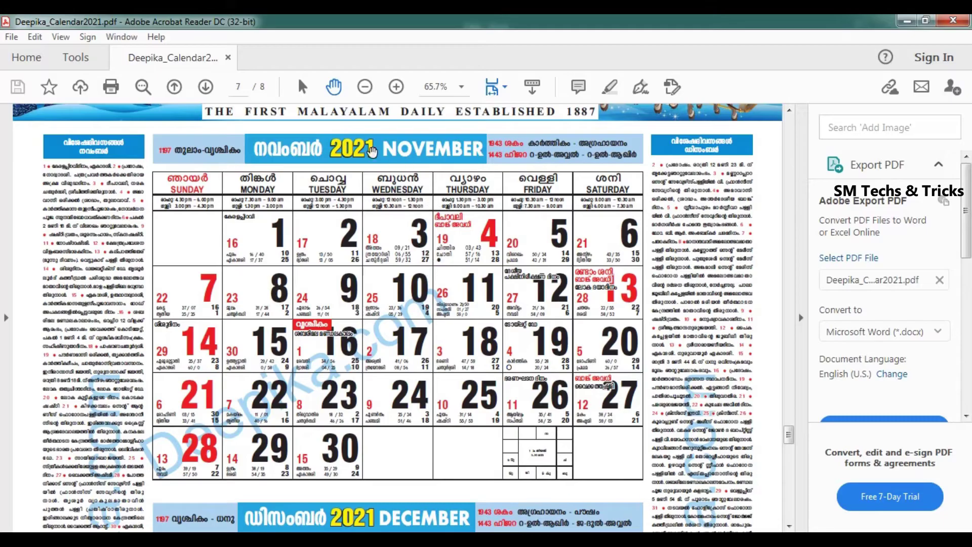
{"action": "scroll", "coordinate": [400, 152], "scroll_direction": "up", "scroll_amount": 5}
{"action": "scroll", "coordinate": [400, 152], "scroll_direction": "up", "scroll_amount": 5}
{"action": "scroll", "coordinate": [400, 152], "scroll_direction": "up", "scroll_amount": 5}
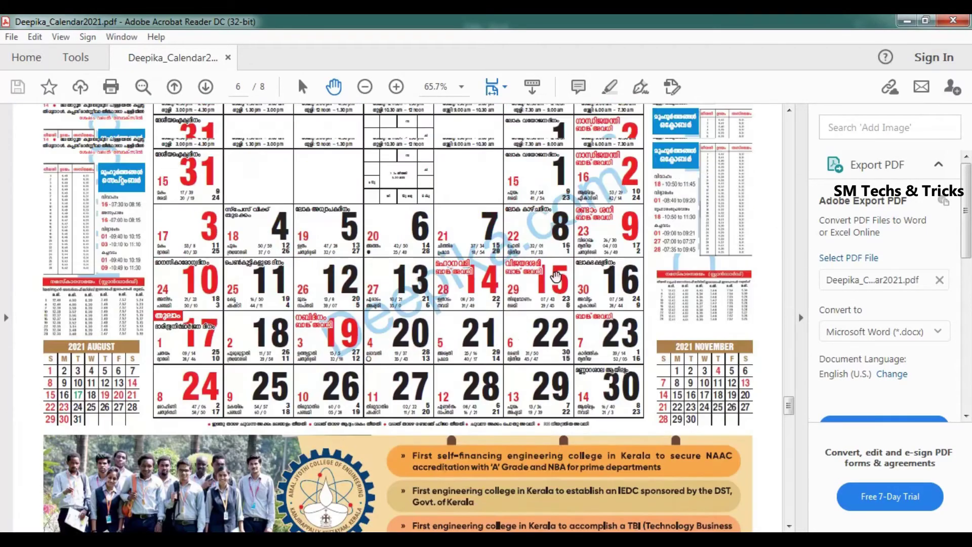
{"action": "scroll", "coordinate": [397, 153], "scroll_direction": "up", "scroll_amount": 5}
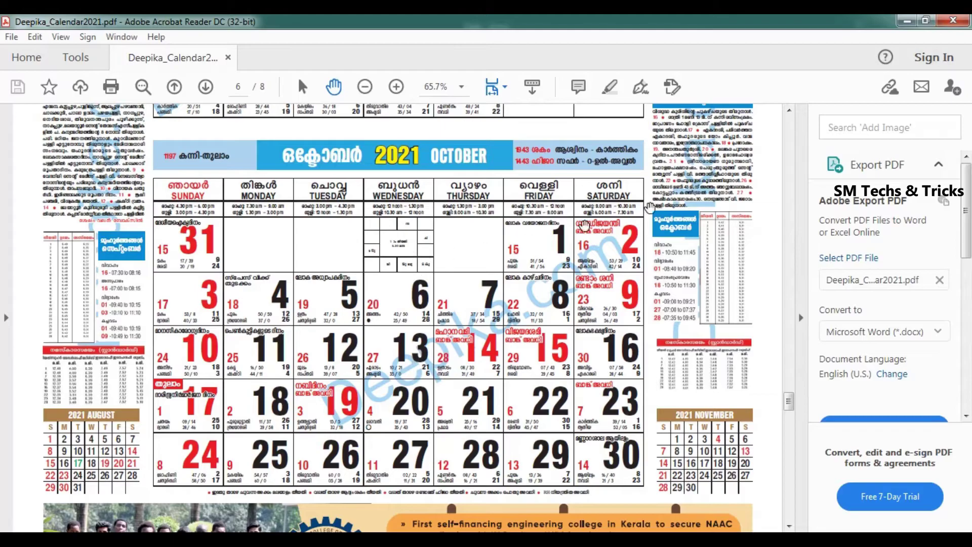
Step: Back in Excel, correct the C14 date from 11/9/2011 to 11/9/2021
{"action": "left_click", "coordinate": [904, 23]}
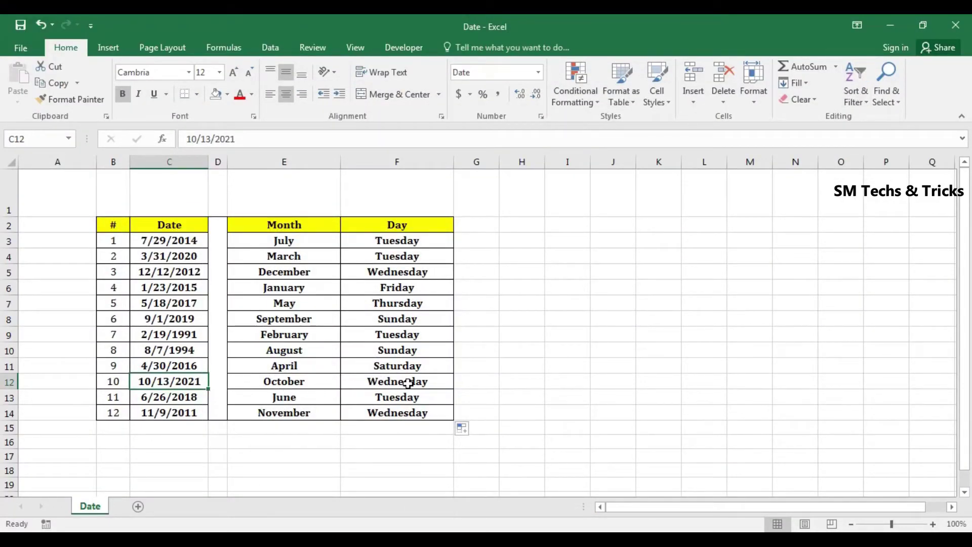
{"action": "left_click", "coordinate": [422, 382]}
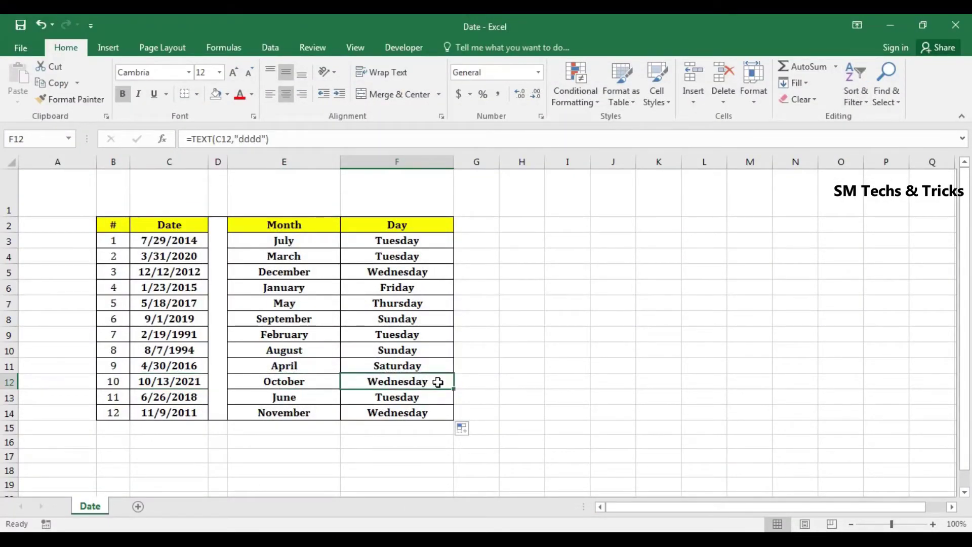
{"action": "left_click", "coordinate": [296, 384]}
{"action": "left_click", "coordinate": [185, 414]}
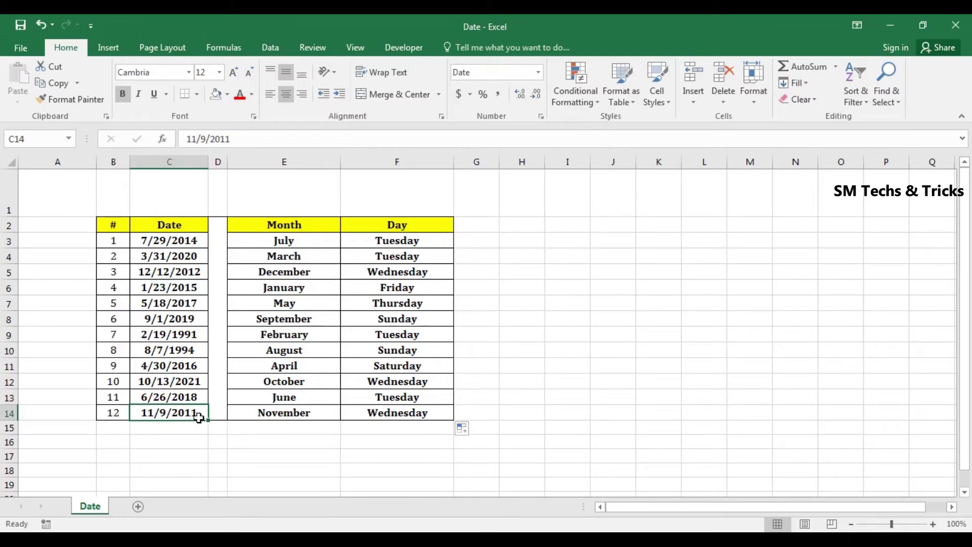
{"action": "left_click", "coordinate": [240, 138]}
{"action": "key", "text": "BackSpace"}
{"action": "key", "text": "BackSpace"}
{"action": "type", "text": "2"}
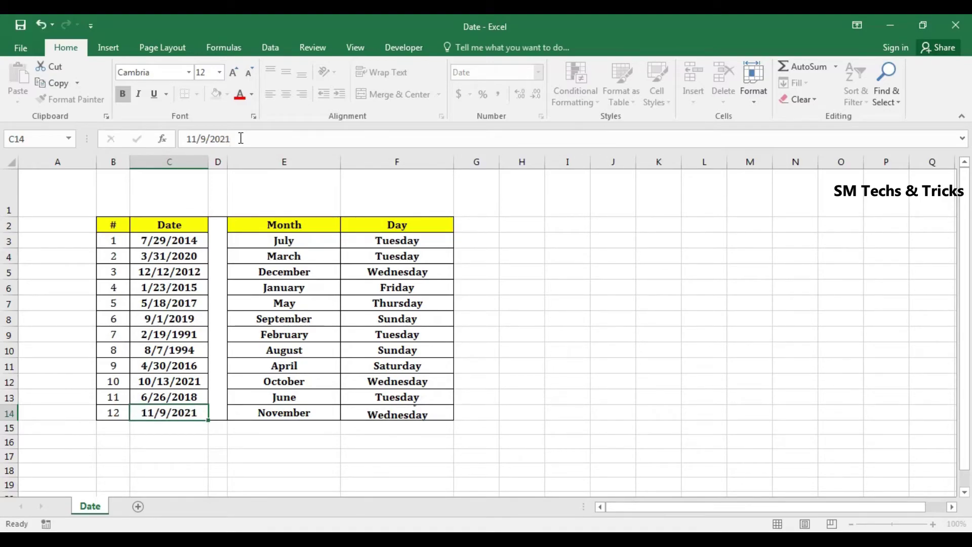
{"action": "key", "text": "Return"}
{"action": "left_click", "coordinate": [198, 415]}
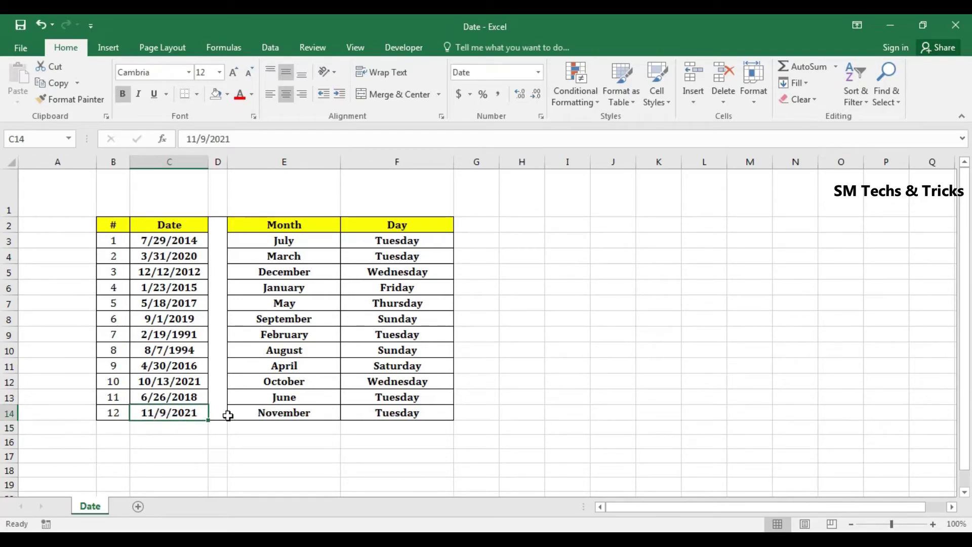
{"action": "left_click", "coordinate": [403, 414]}
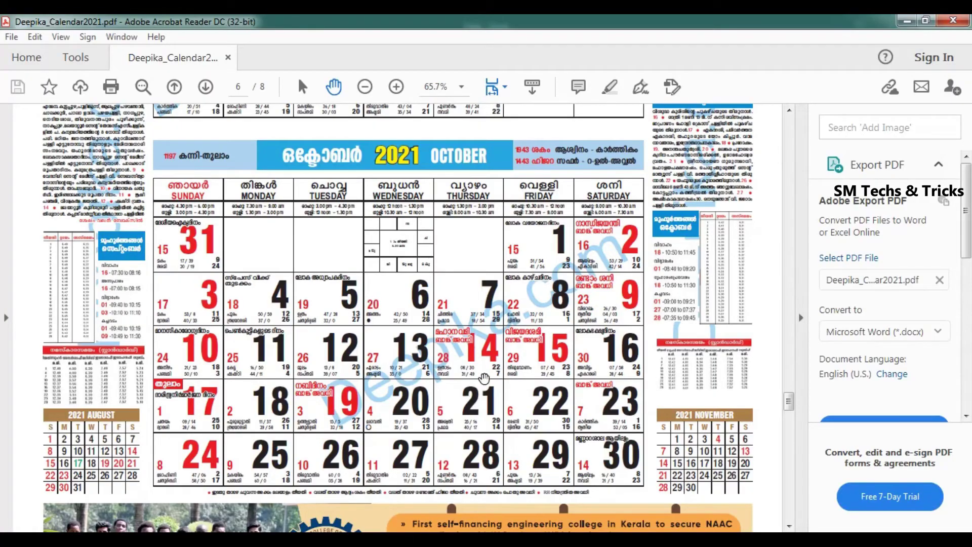
{"action": "scroll", "coordinate": [485, 348], "scroll_direction": "down", "scroll_amount": 5}
{"action": "scroll", "coordinate": [484, 348], "scroll_direction": "down", "scroll_amount": 5}
{"action": "scroll", "coordinate": [485, 348], "scroll_direction": "down", "scroll_amount": 2}
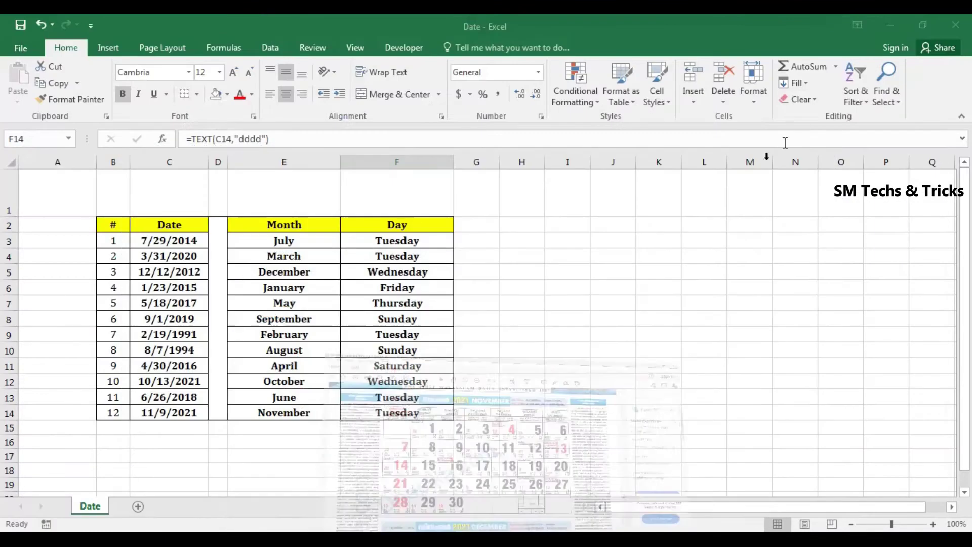
{"action": "left_click", "coordinate": [602, 347]}
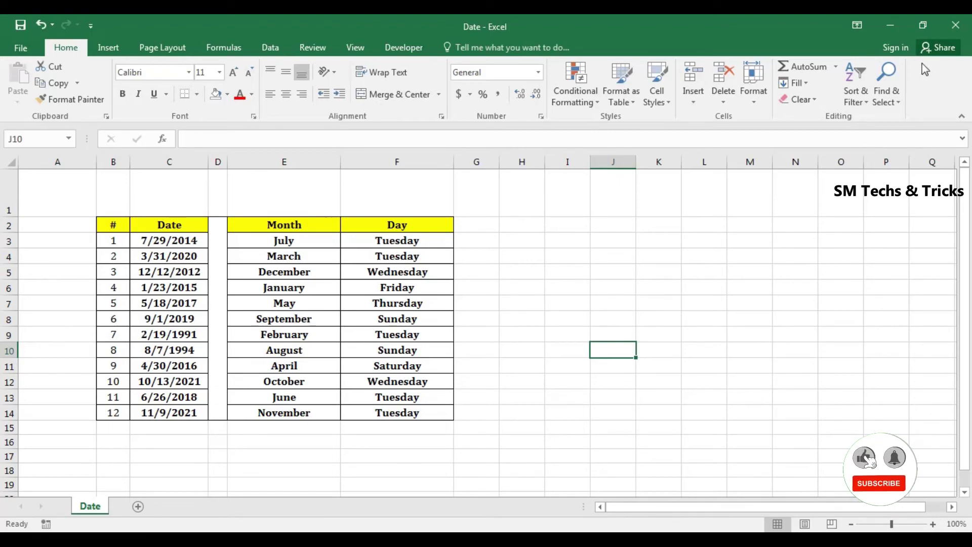
Step: Minimize Excel to leave the Windows desktop showing
{"action": "left_click", "coordinate": [890, 26]}
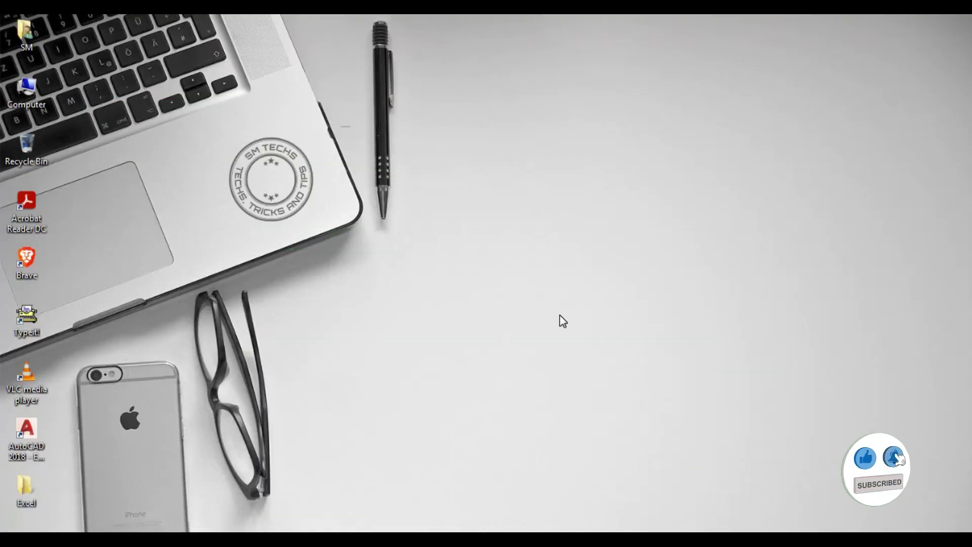